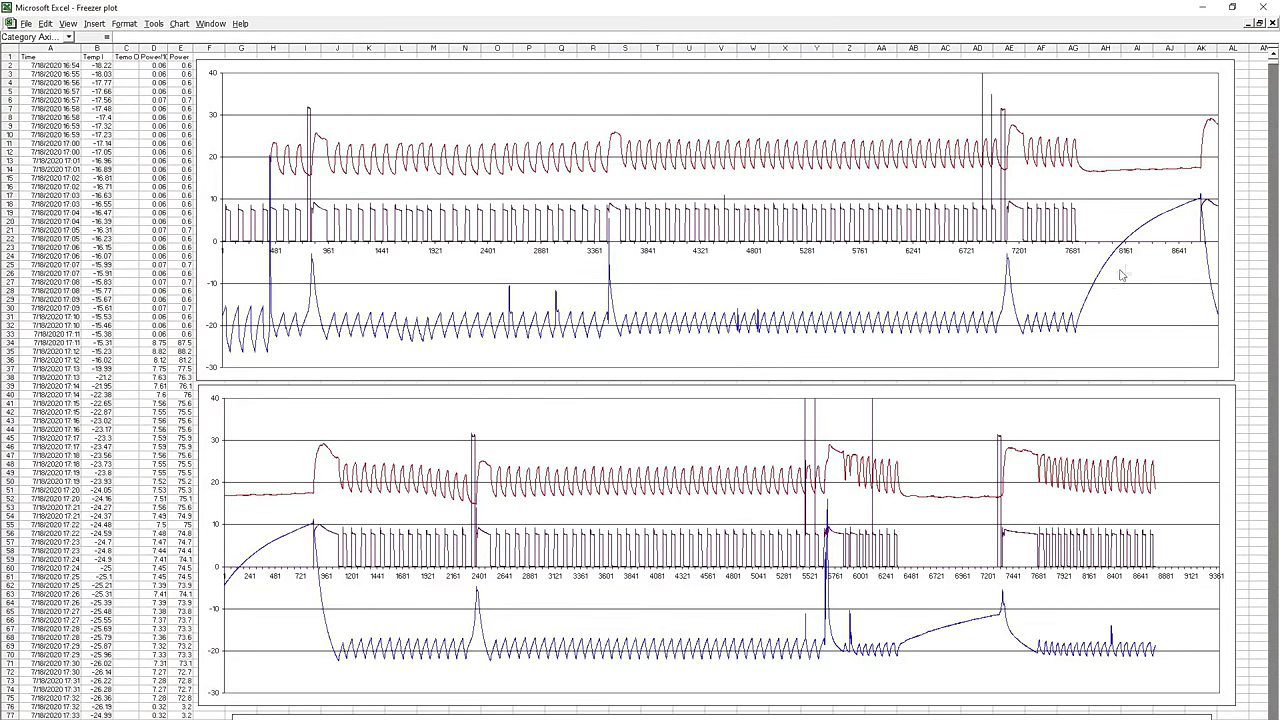
Compare the empty and half full freezer unplugged charts, reading the half full temperature curve at points 599 and 1081
scroll(628, 468, "down", 15)
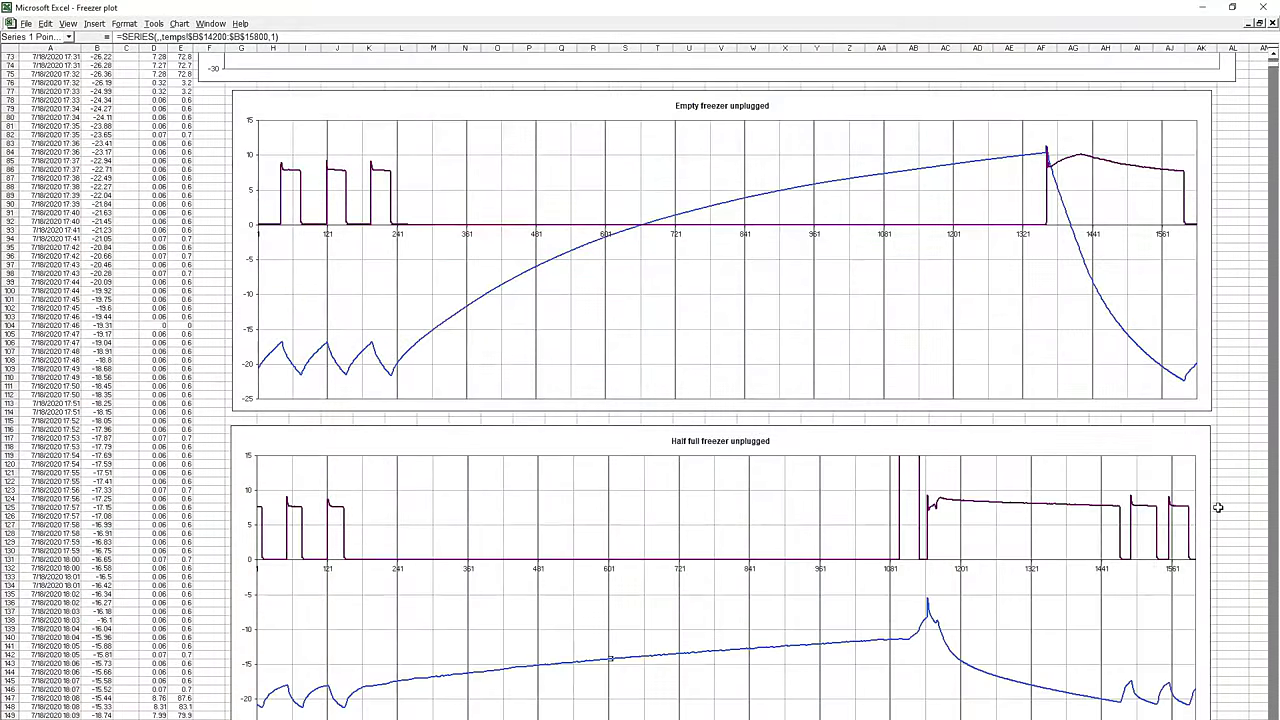
scroll(1218, 508, "down", 2)
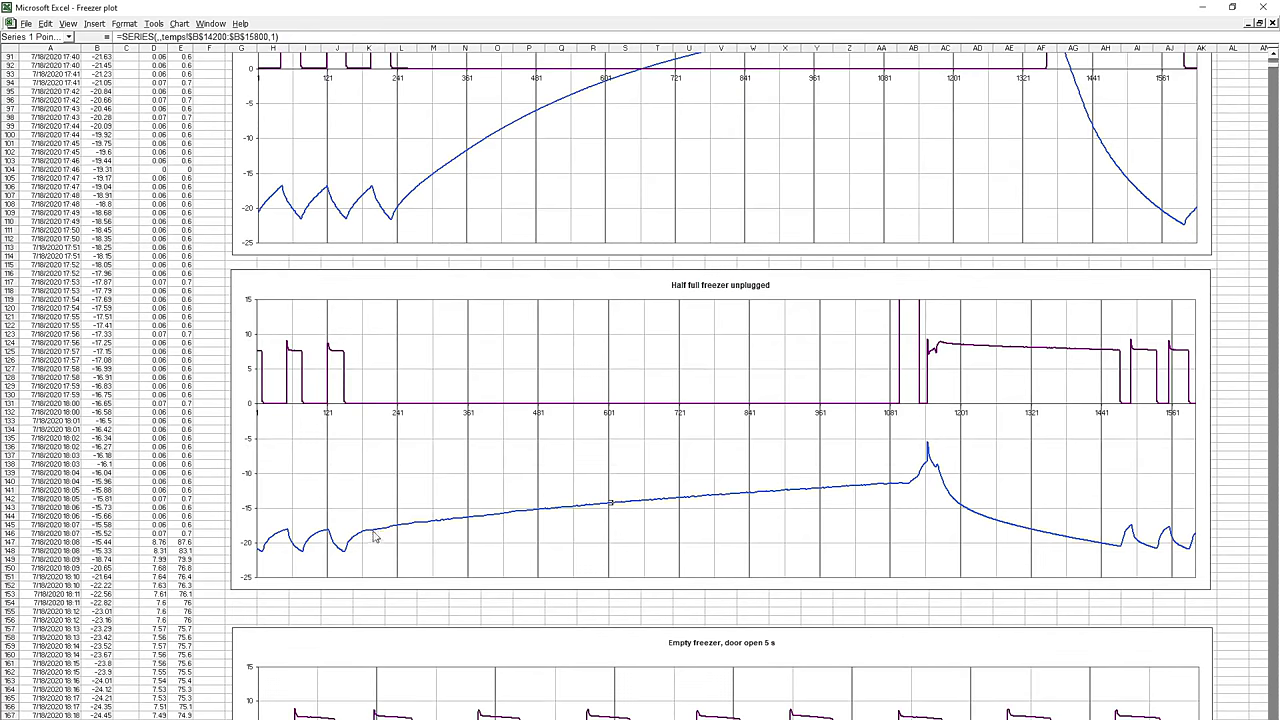
scroll(772, 494, "up", 4)
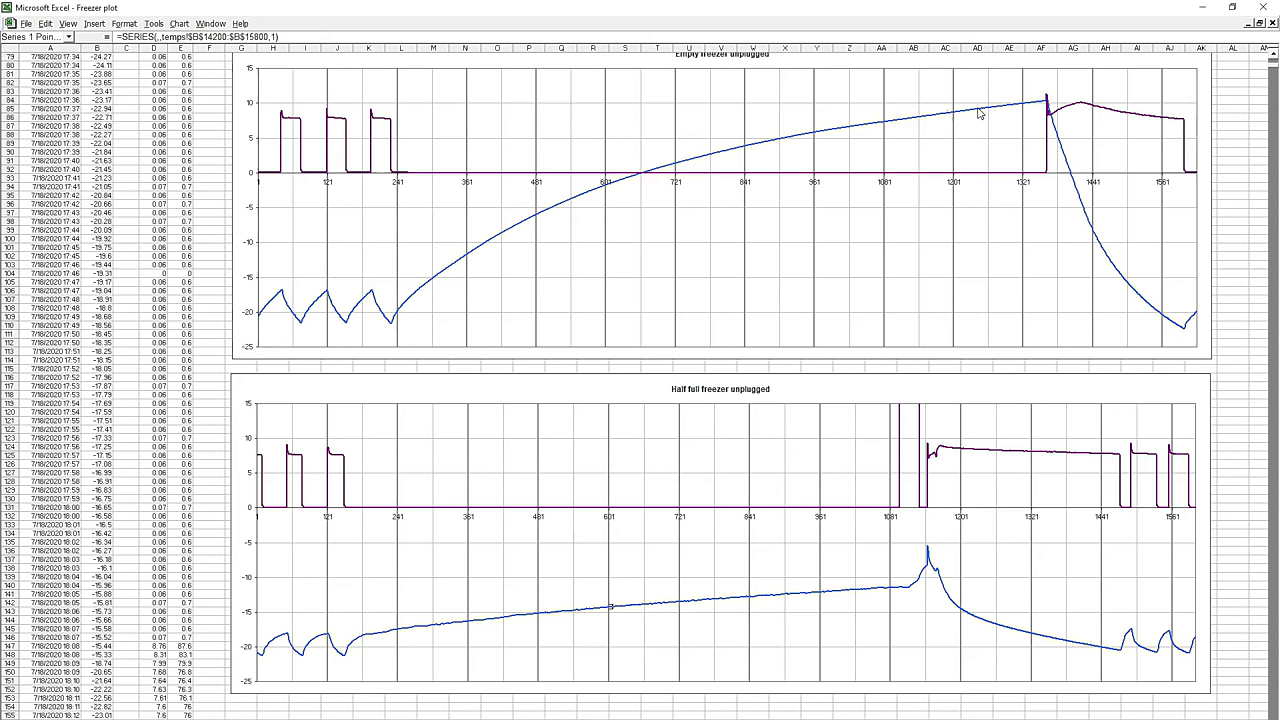
scroll(413, 517, "down", 3)
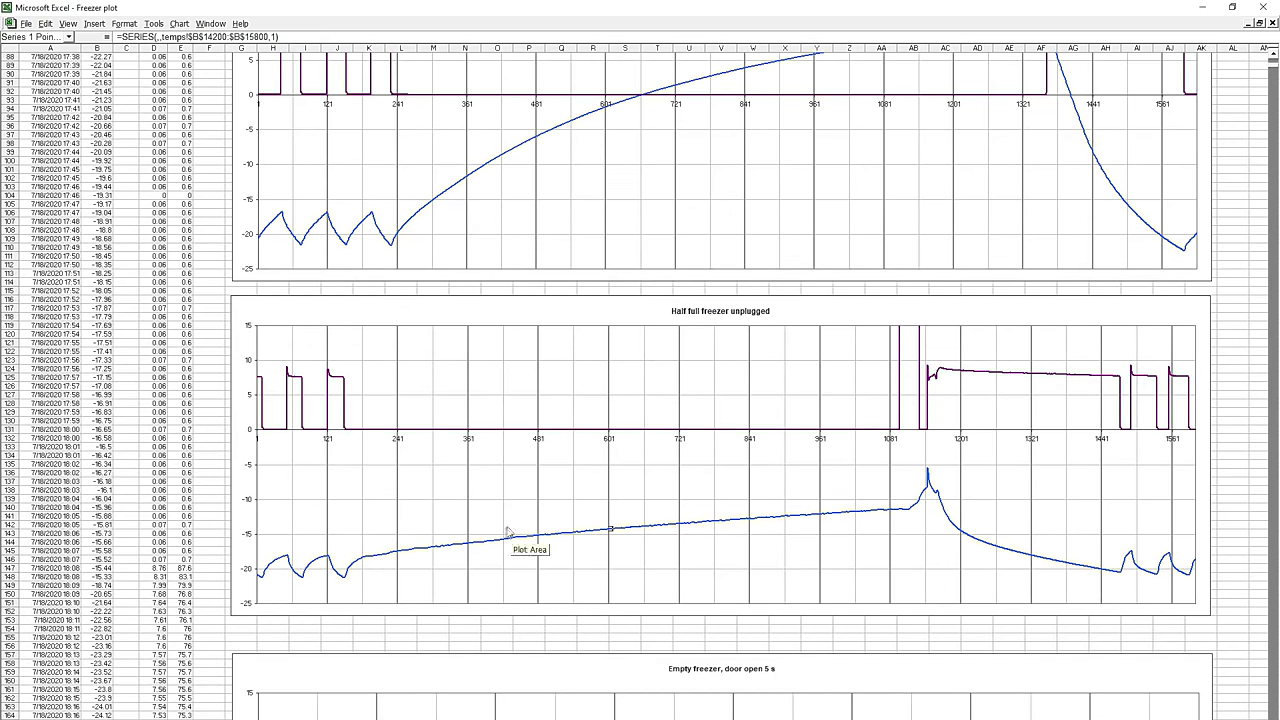
mouse_move(611, 526)
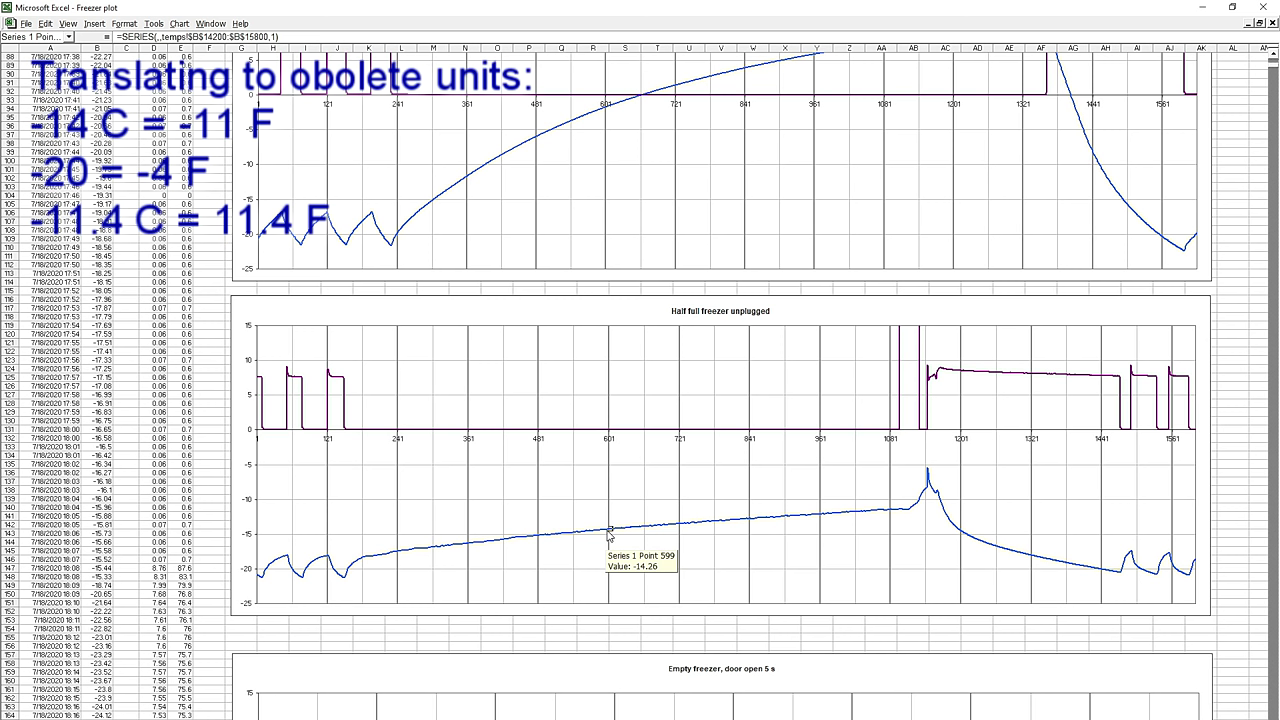
mouse_move(892, 517)
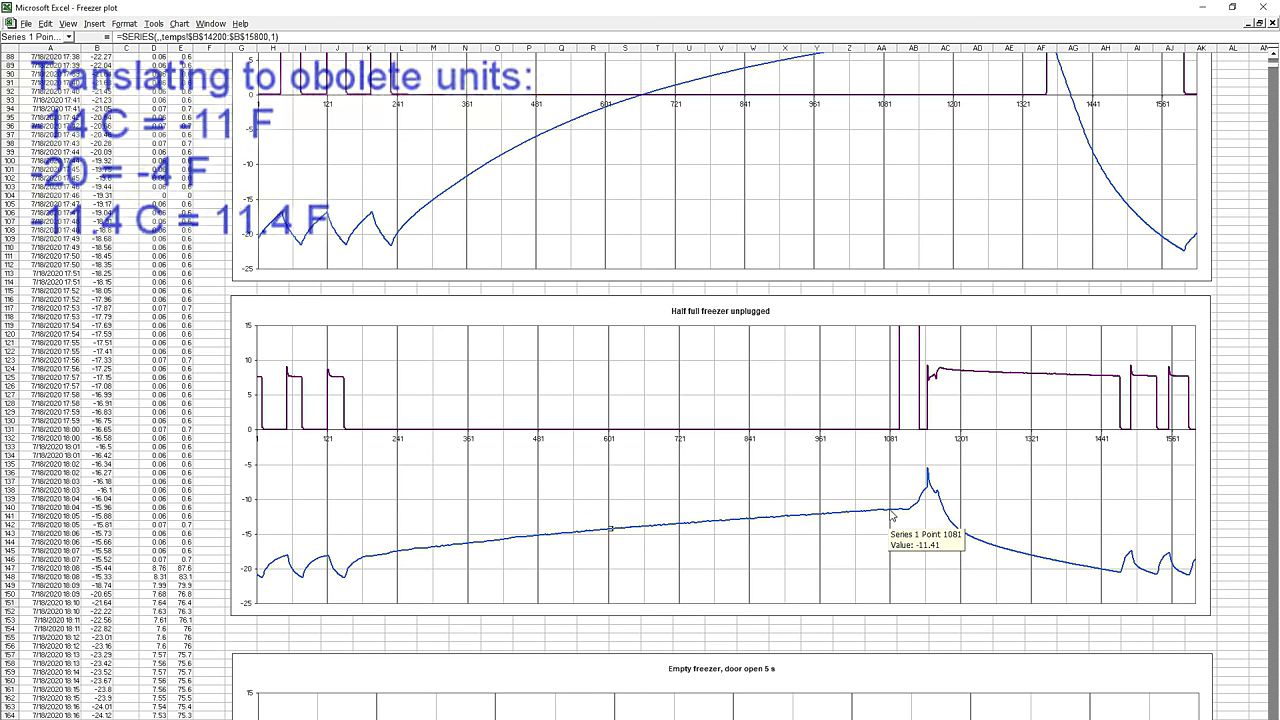
key("Escape")
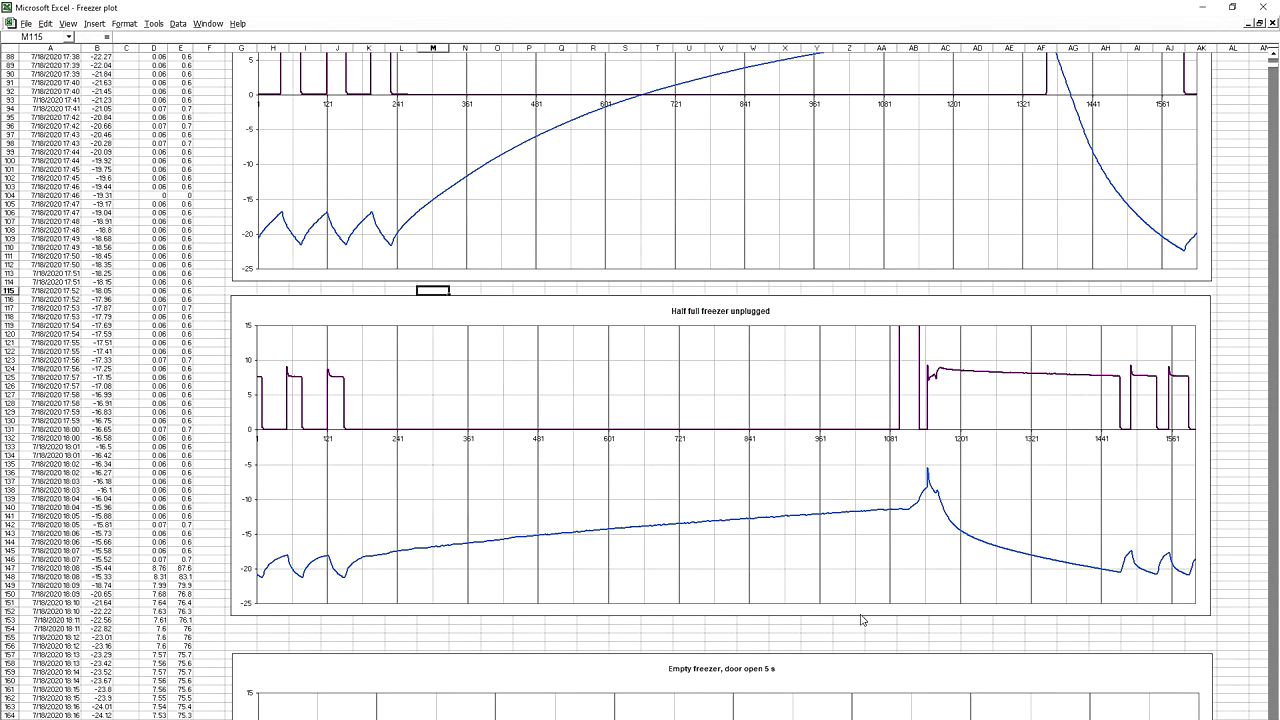
Switch to the freezer decay model workbook and inspect its hourly decay percentage and the row for 18 elapsed hours
left_click(208, 23)
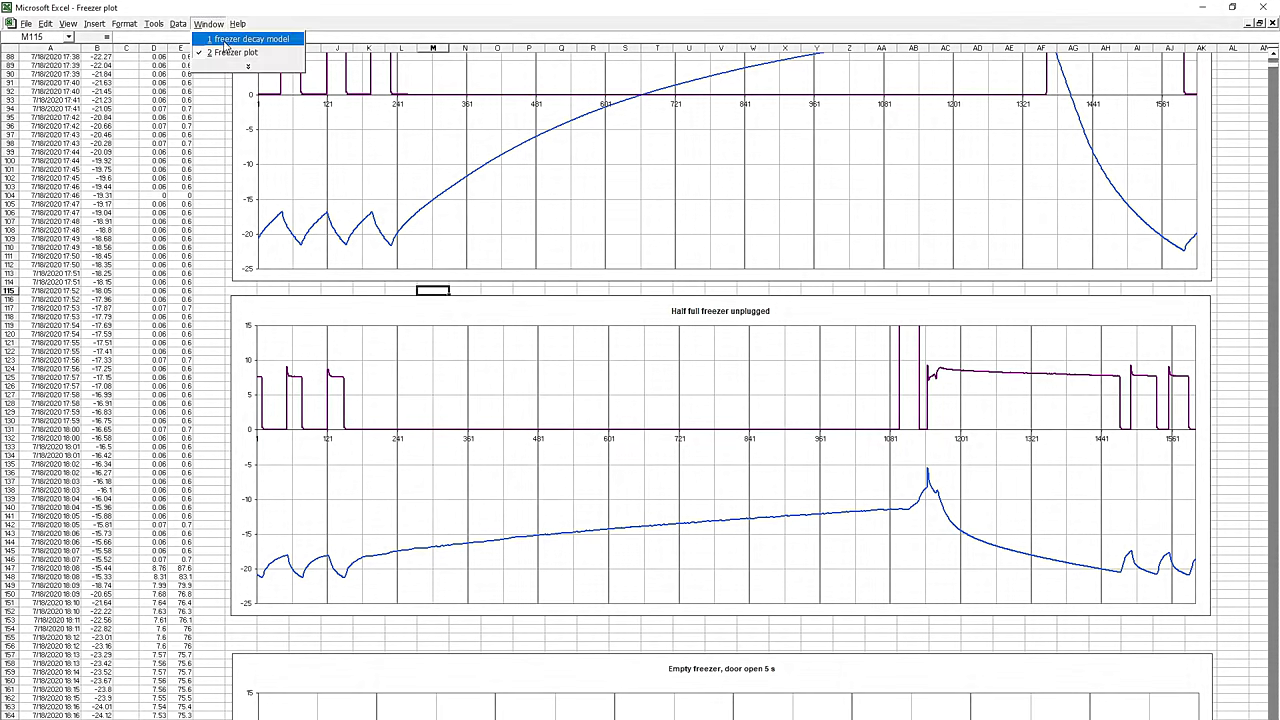
left_click(250, 38)
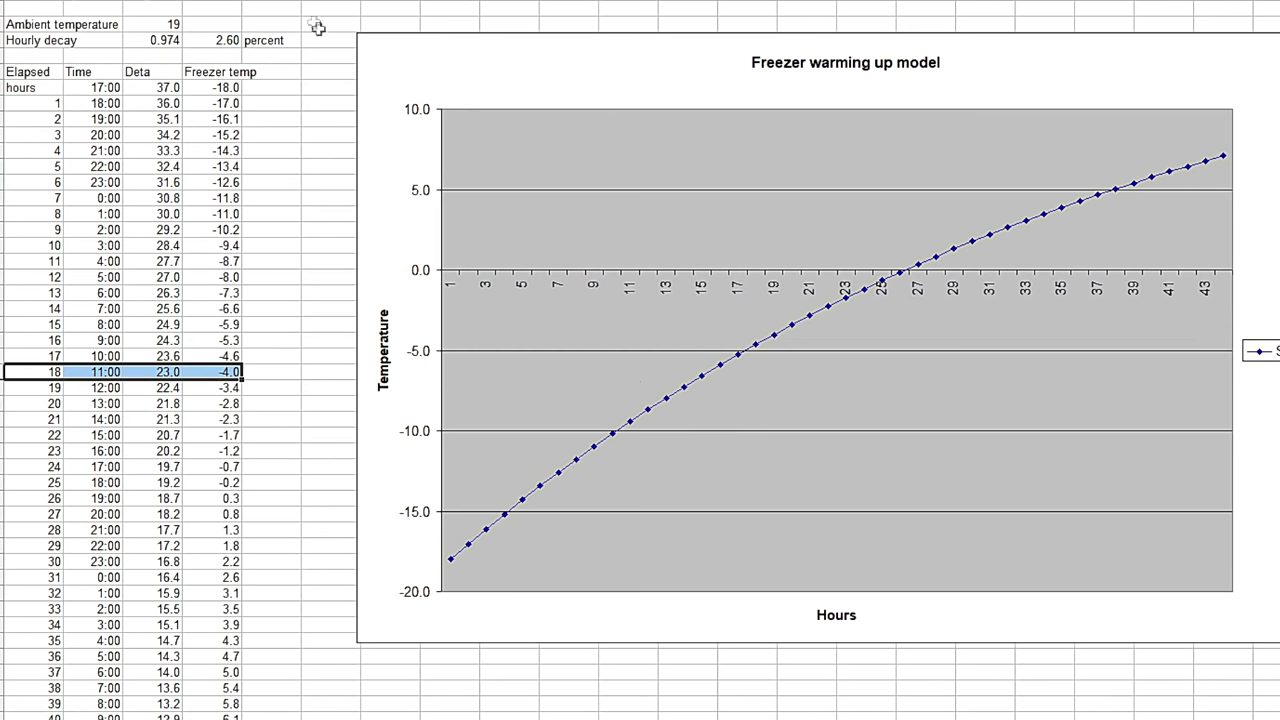
left_click(224, 40)
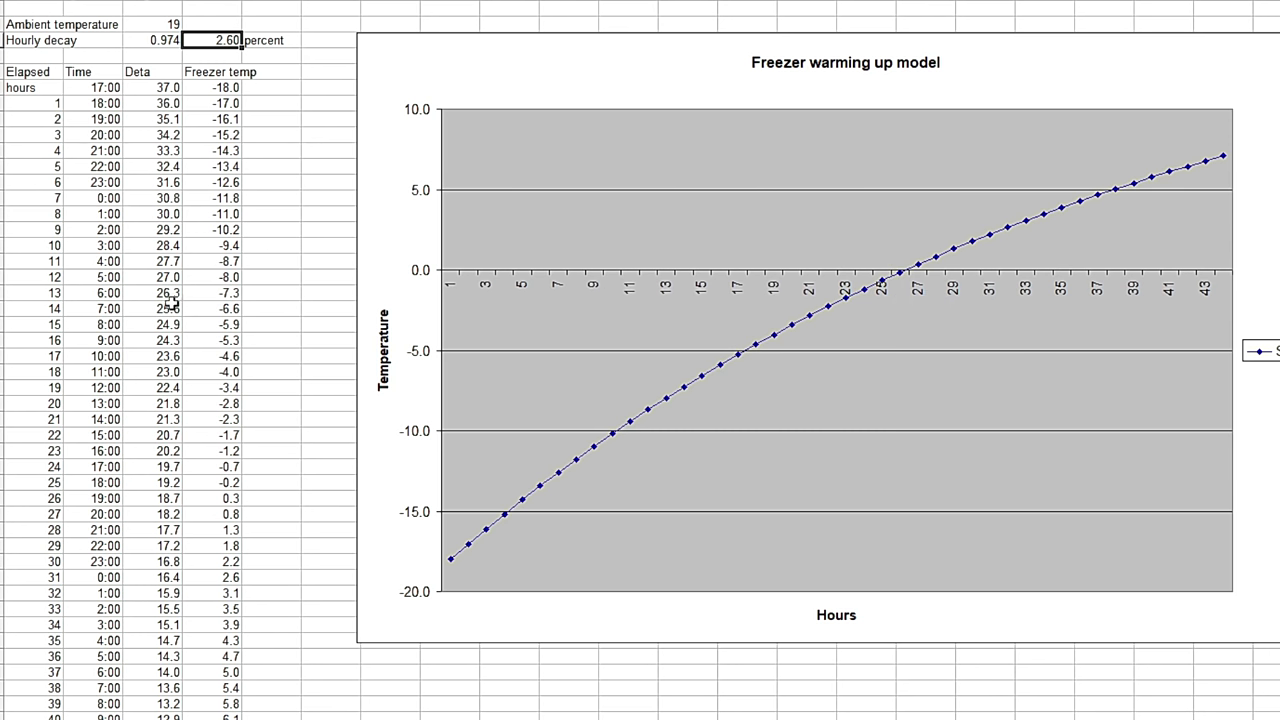
left_click_drag(40, 372, 242, 373)
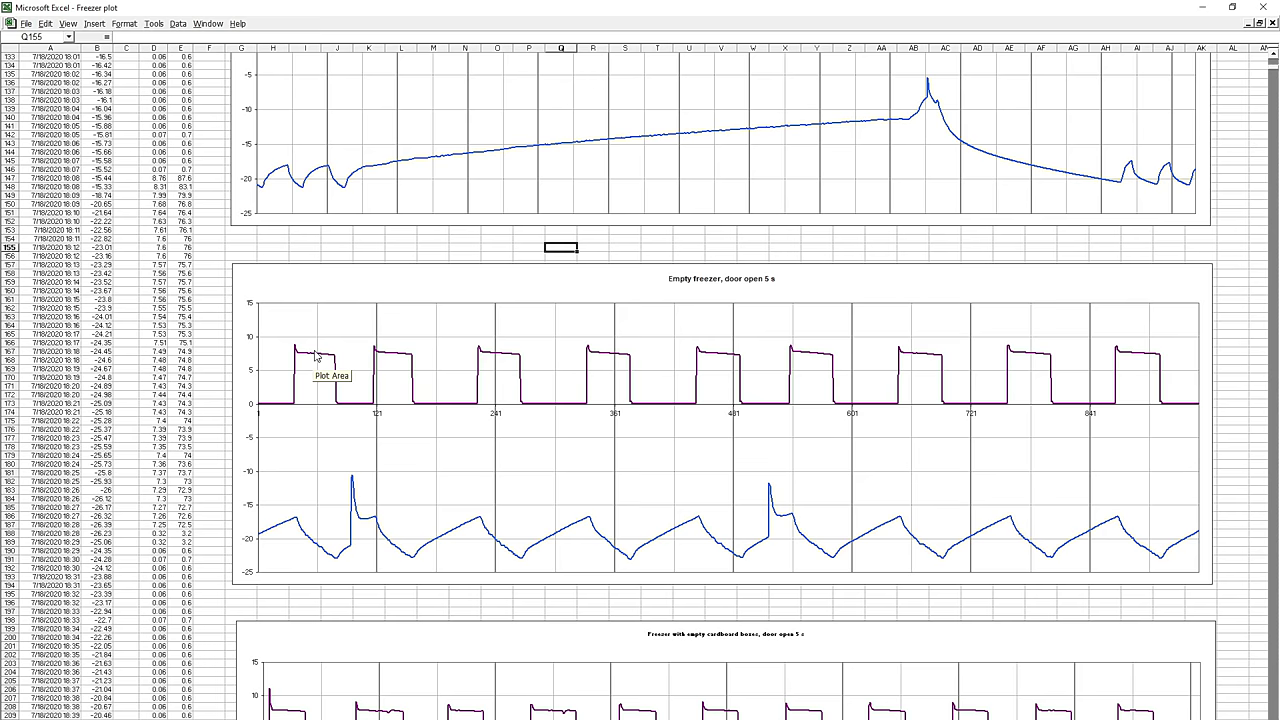
Examine the chart of the empty freezer with 5 s door openings and its reduced off-time notes in E12 and E20 of the door-openings sheet
mouse_move(325, 359)
mouse_move(375, 377)
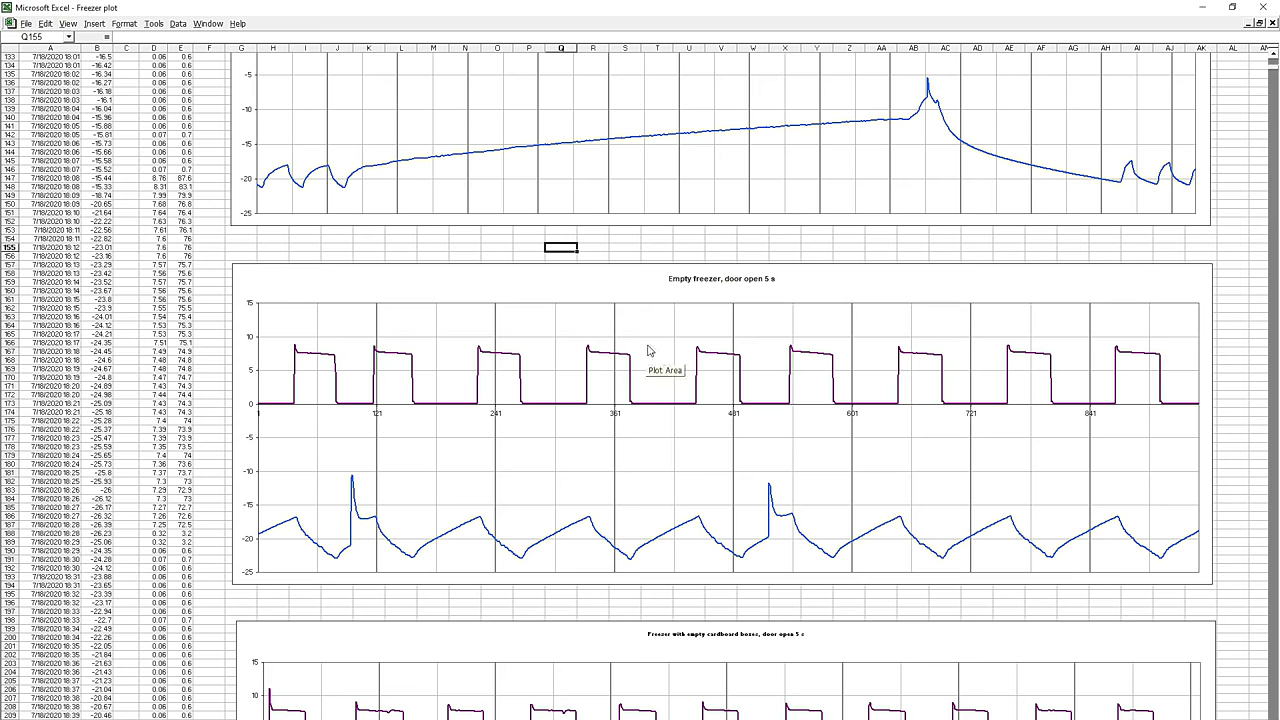
key("ctrl+Page_Up")
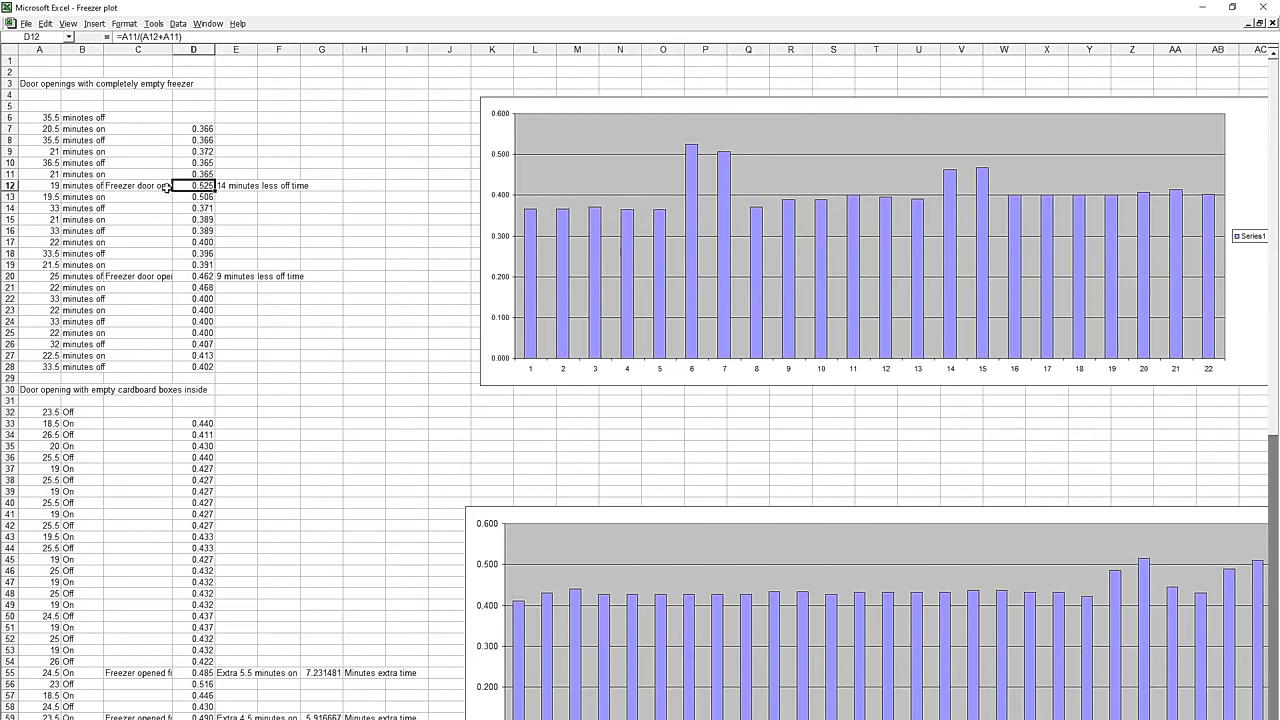
left_click(229, 186)
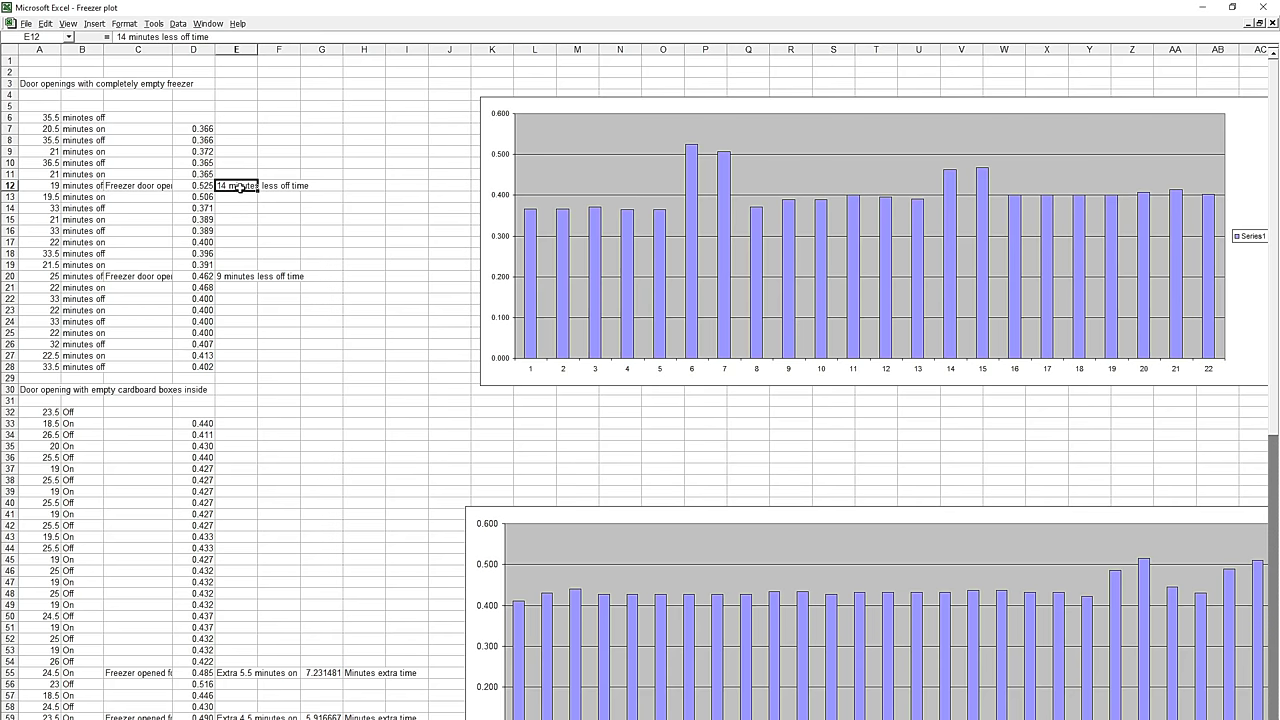
left_click(236, 278)
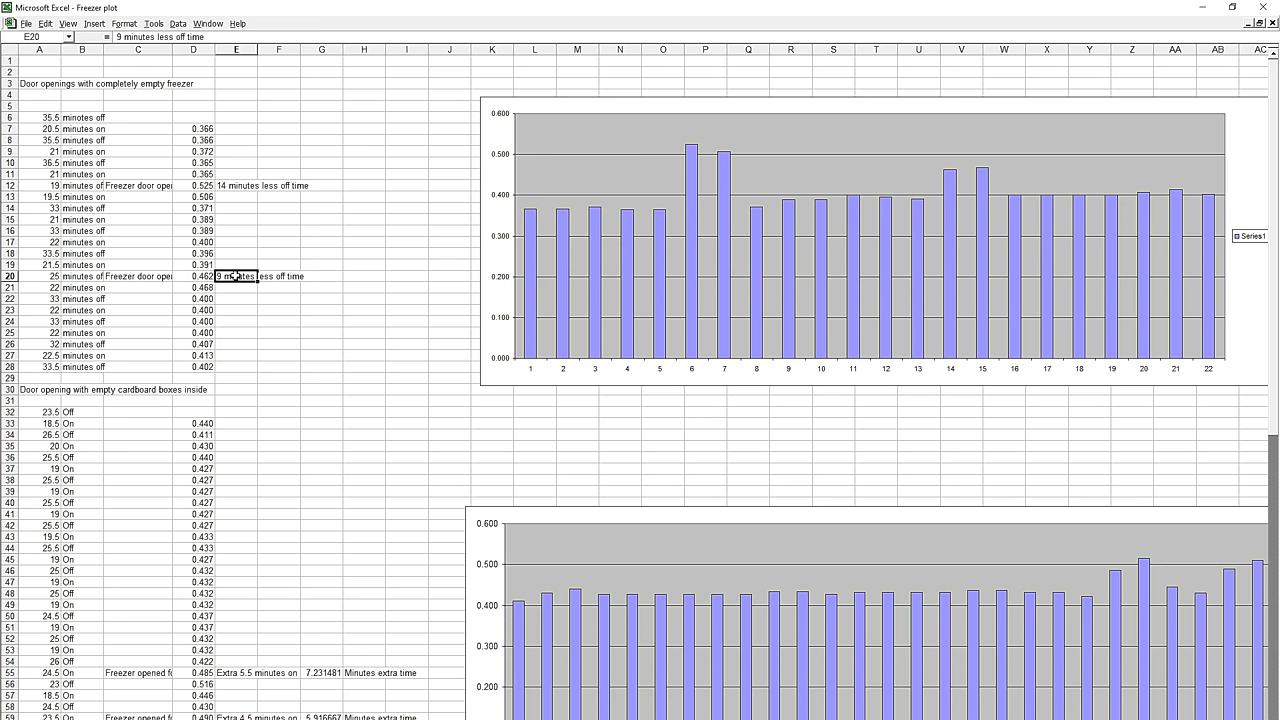
left_click(236, 188)
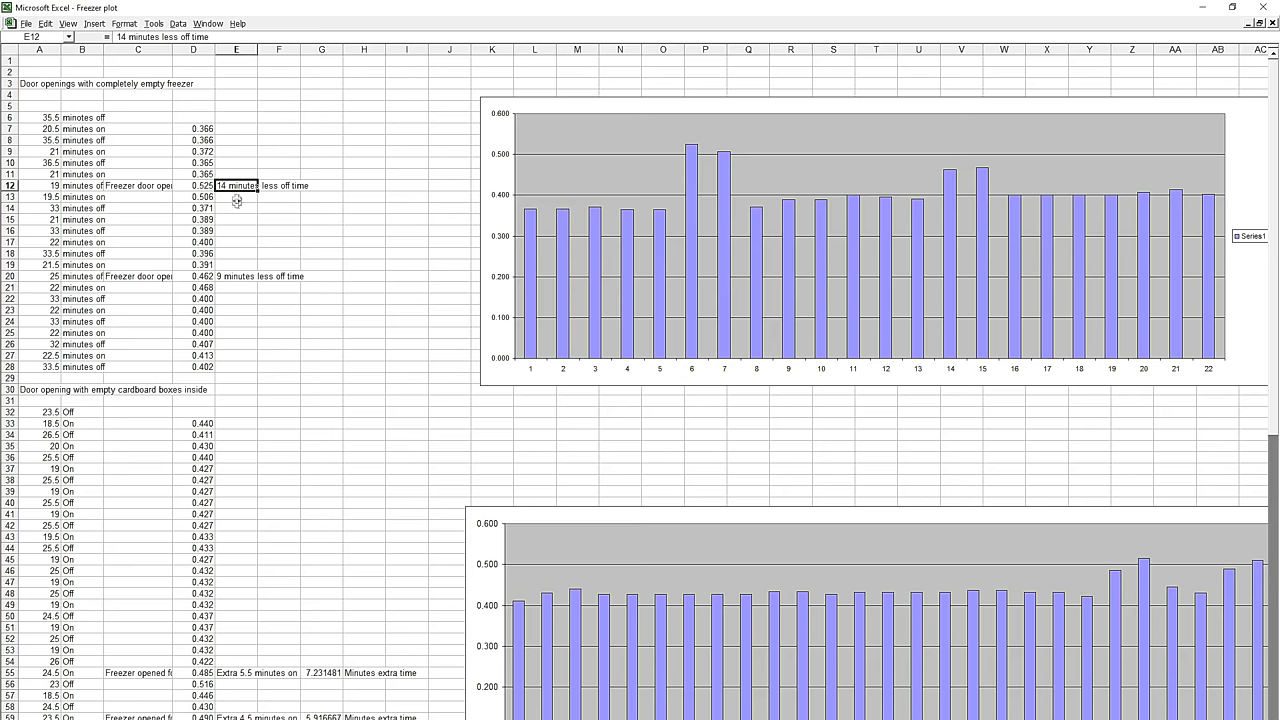
left_click(236, 278)
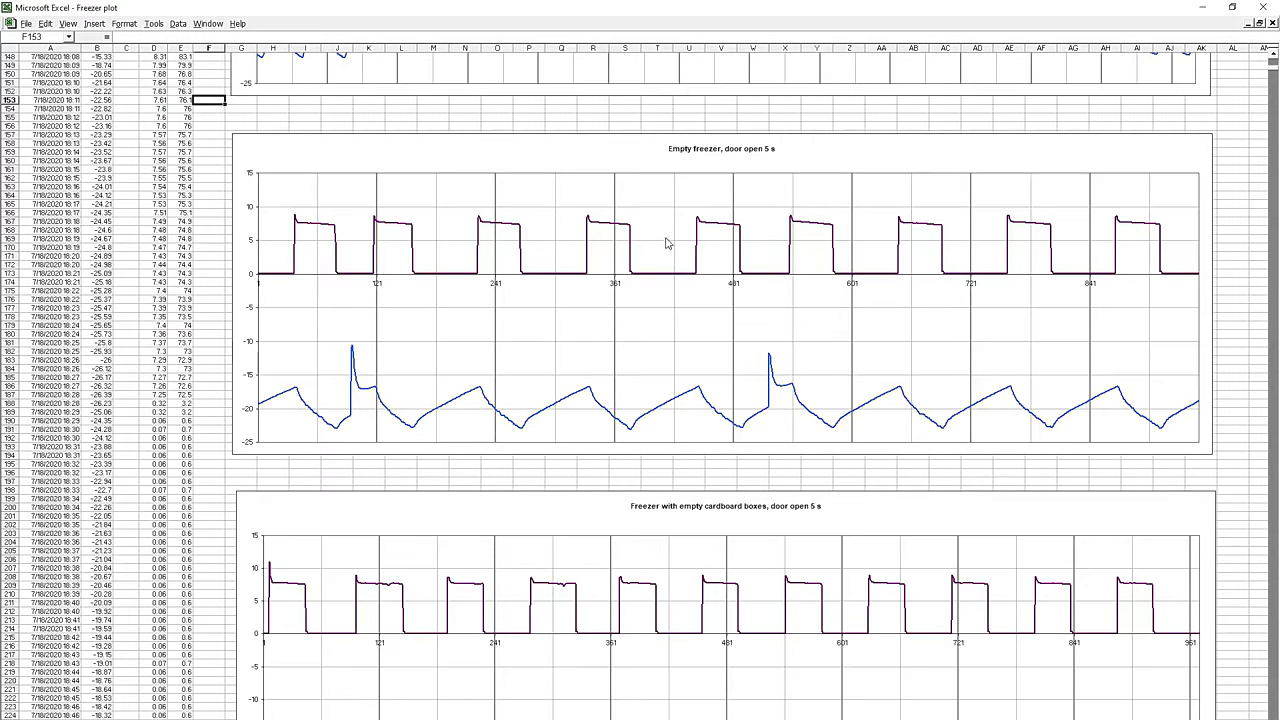
Compare the 5 s door-opening charts for the empty freezer and the freezer with empty cardboard boxes
scroll(520, 289, "down", 6)
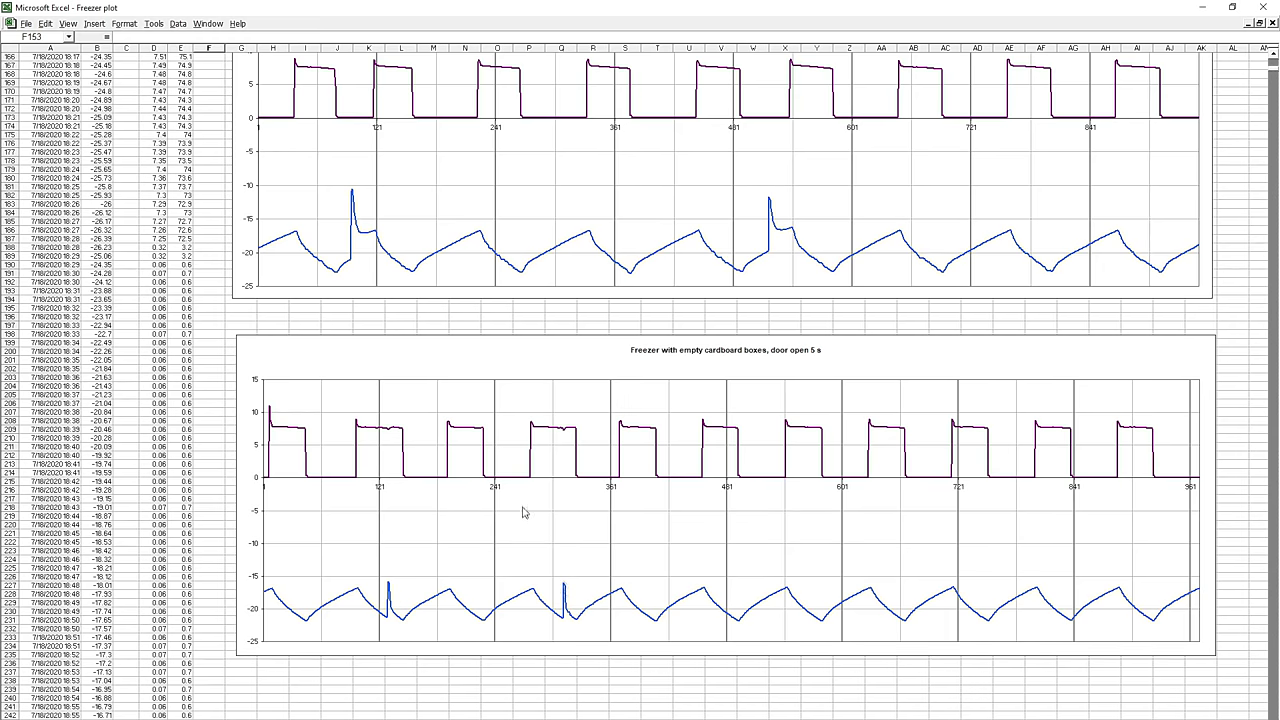
scroll(524, 514, "up", 4)
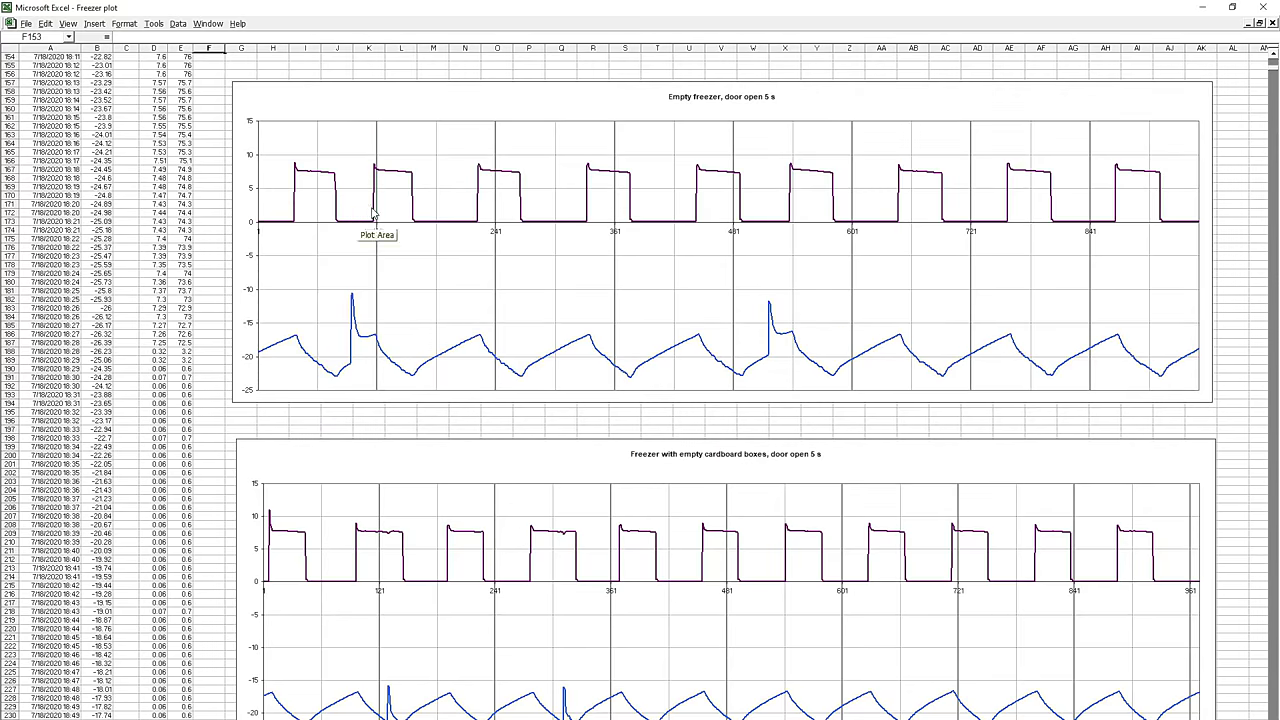
scroll(377, 231, "down", 4)
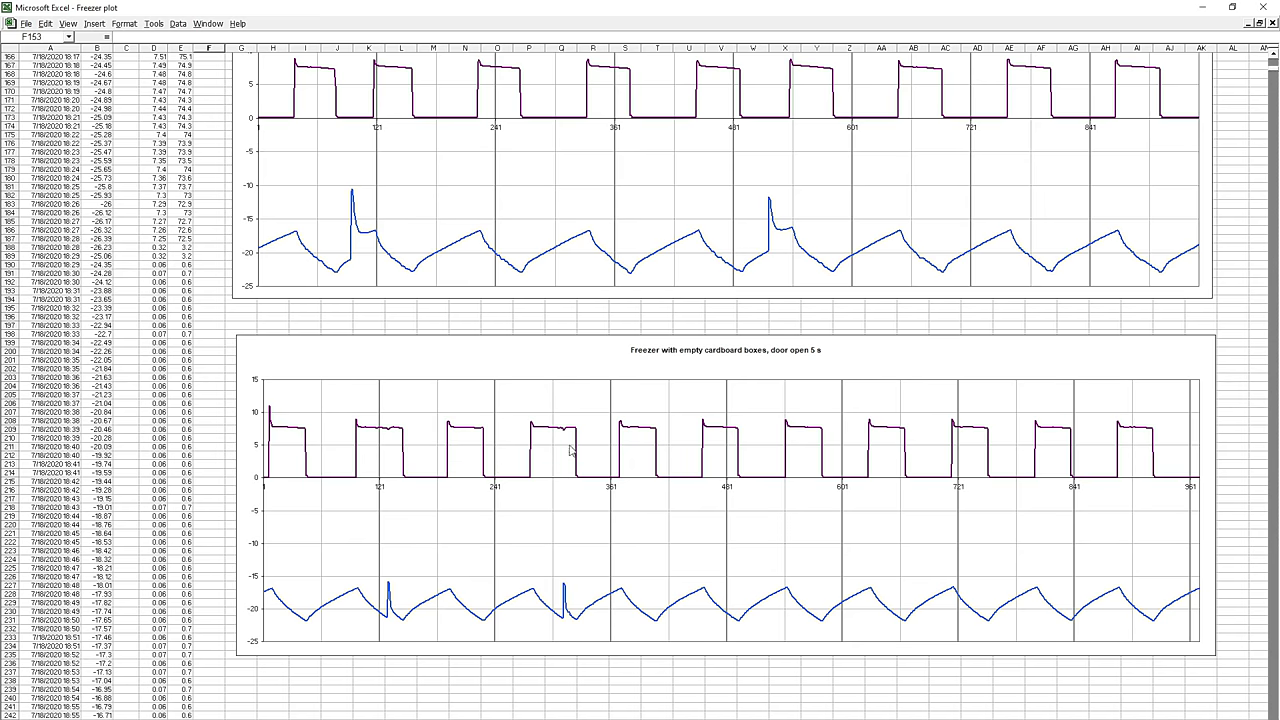
scroll(530, 447, "down", 4)
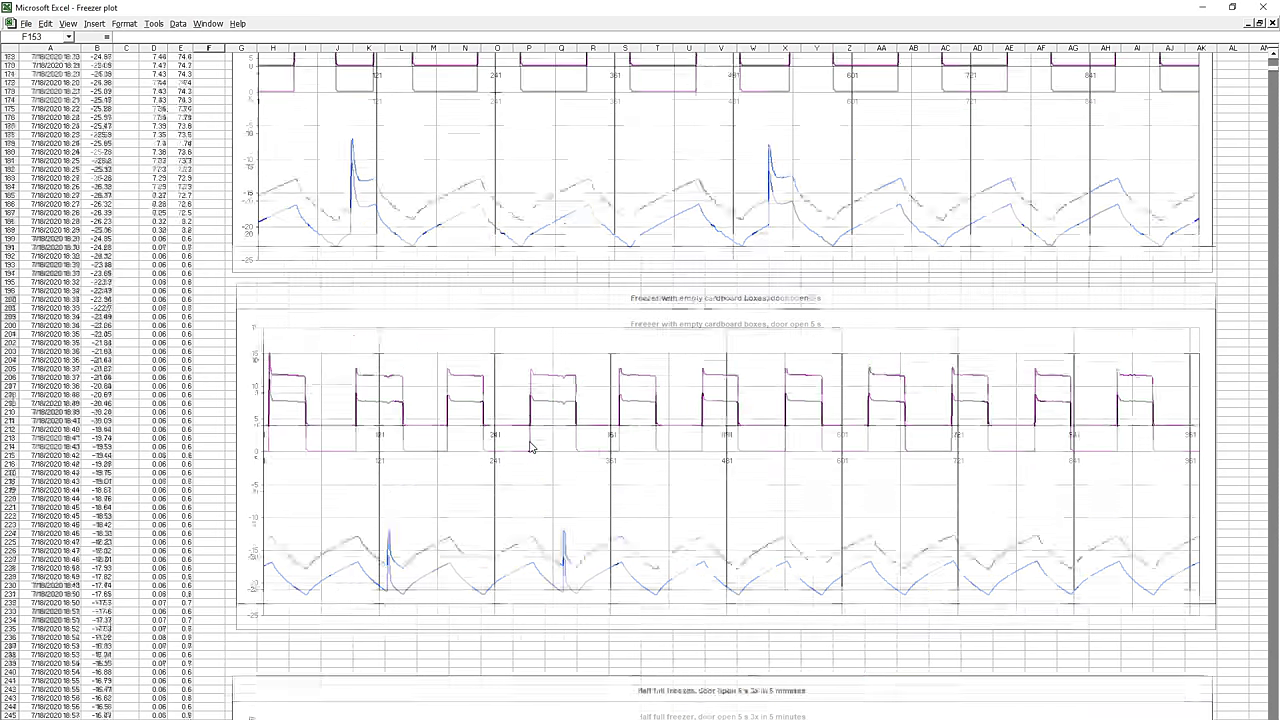
scroll(528, 447, "down", 9)
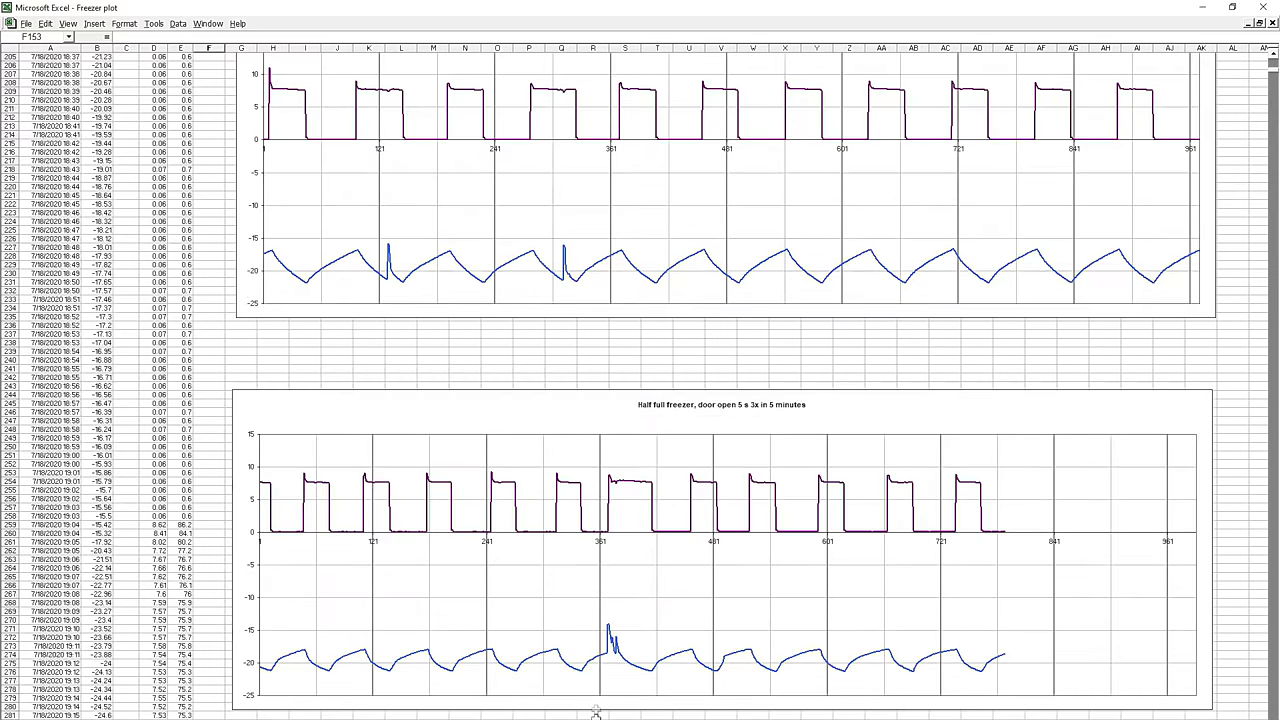
Inspect the cardboard-box door-opening data: on-times in A53 to A59, extra-minutes notes in E55 and E59, and extra-time formulas in G55 and G59
key("ctrl+Page_Down")
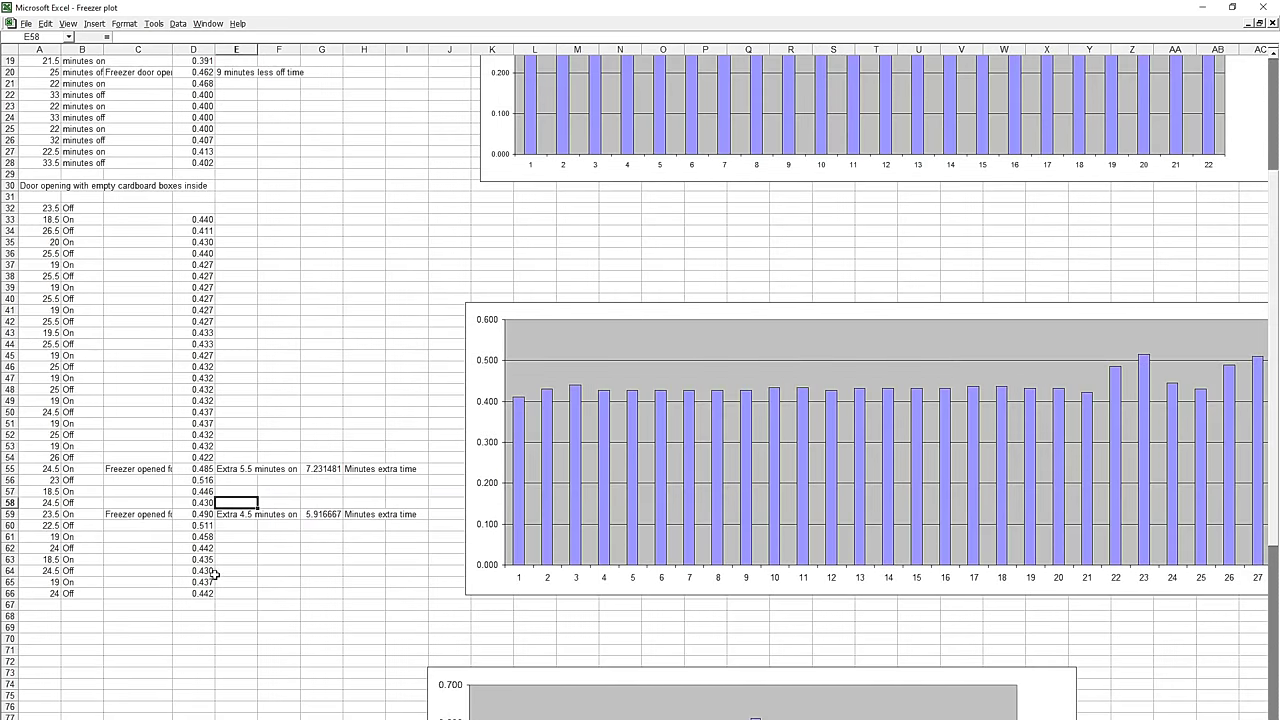
left_click(54, 447)
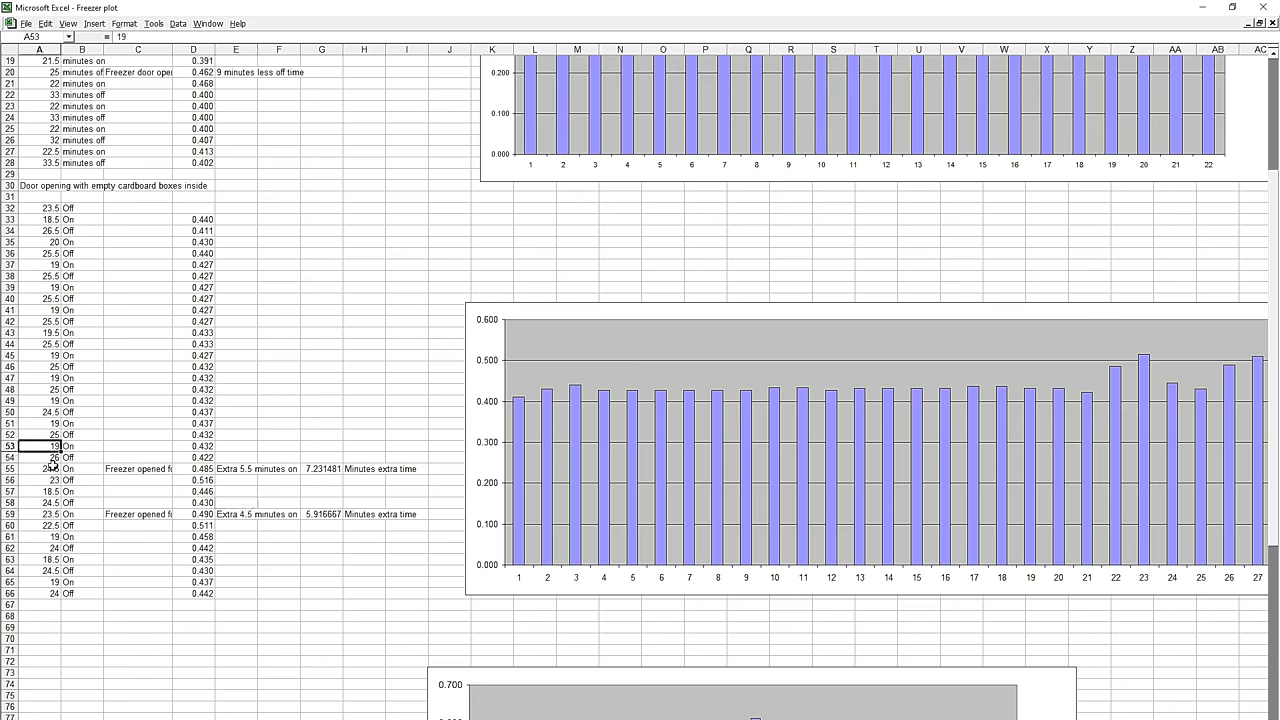
left_click(52, 467)
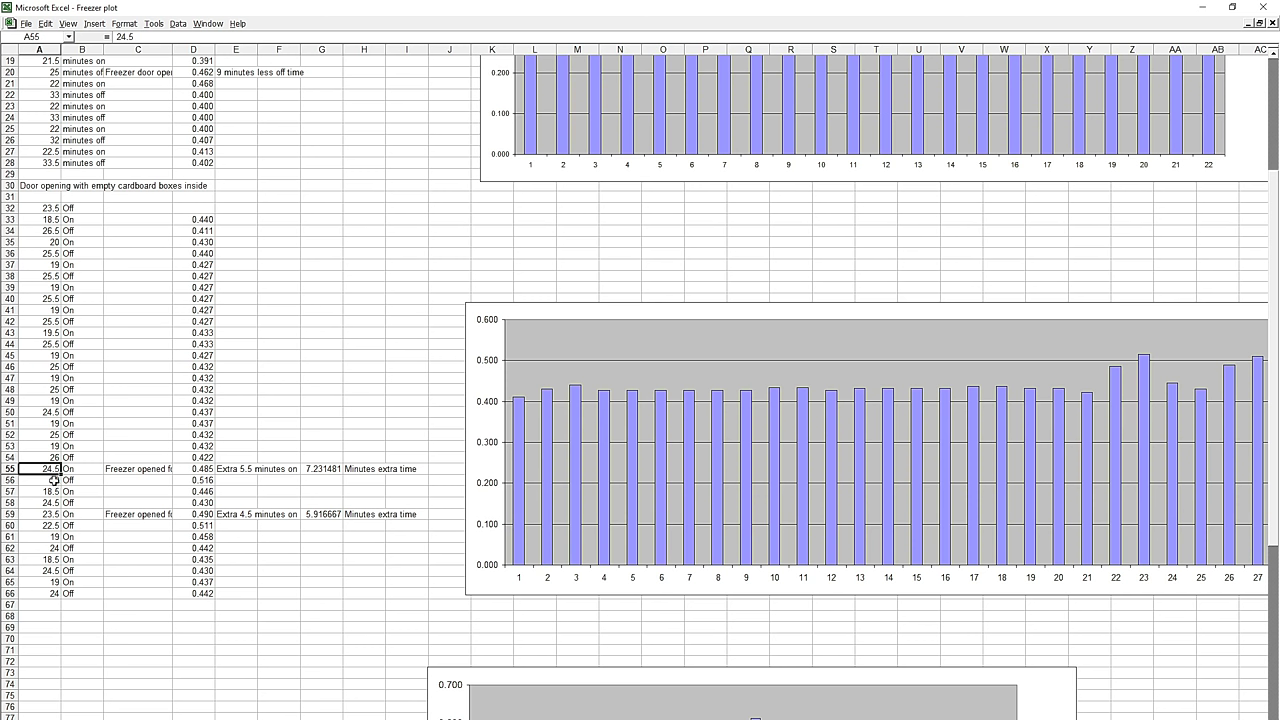
left_click(41, 514)
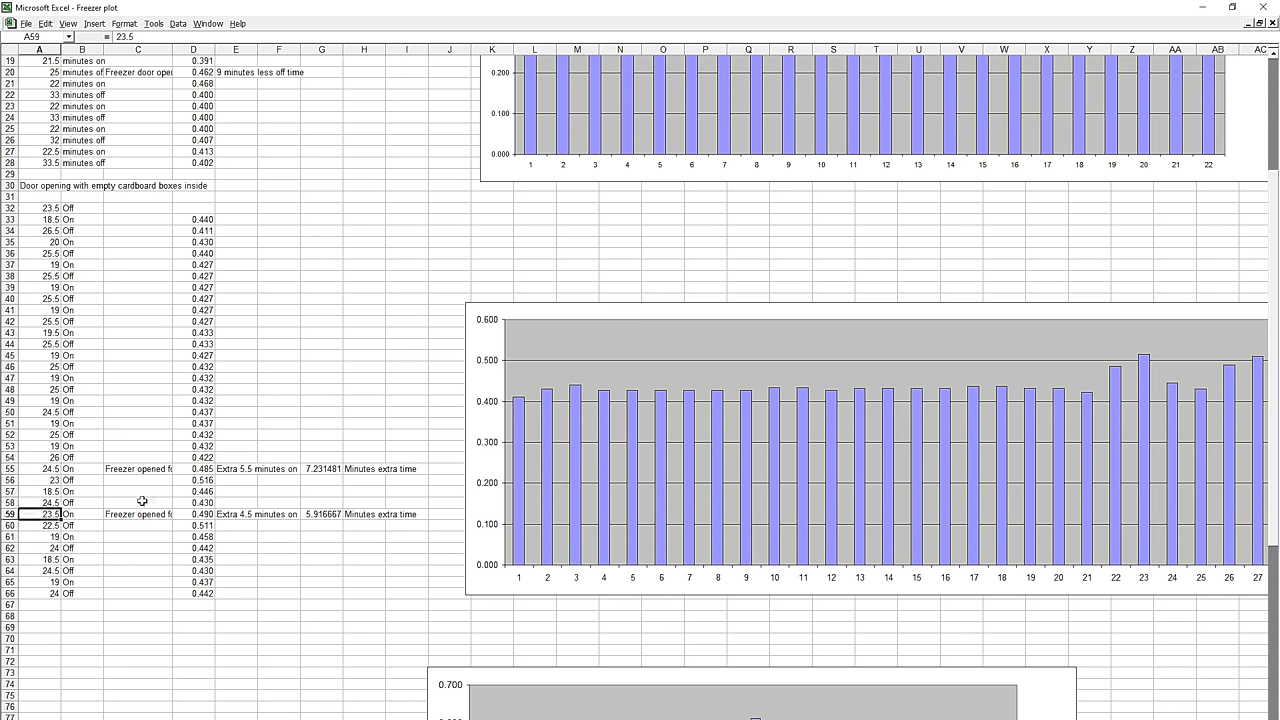
left_click(48, 491)
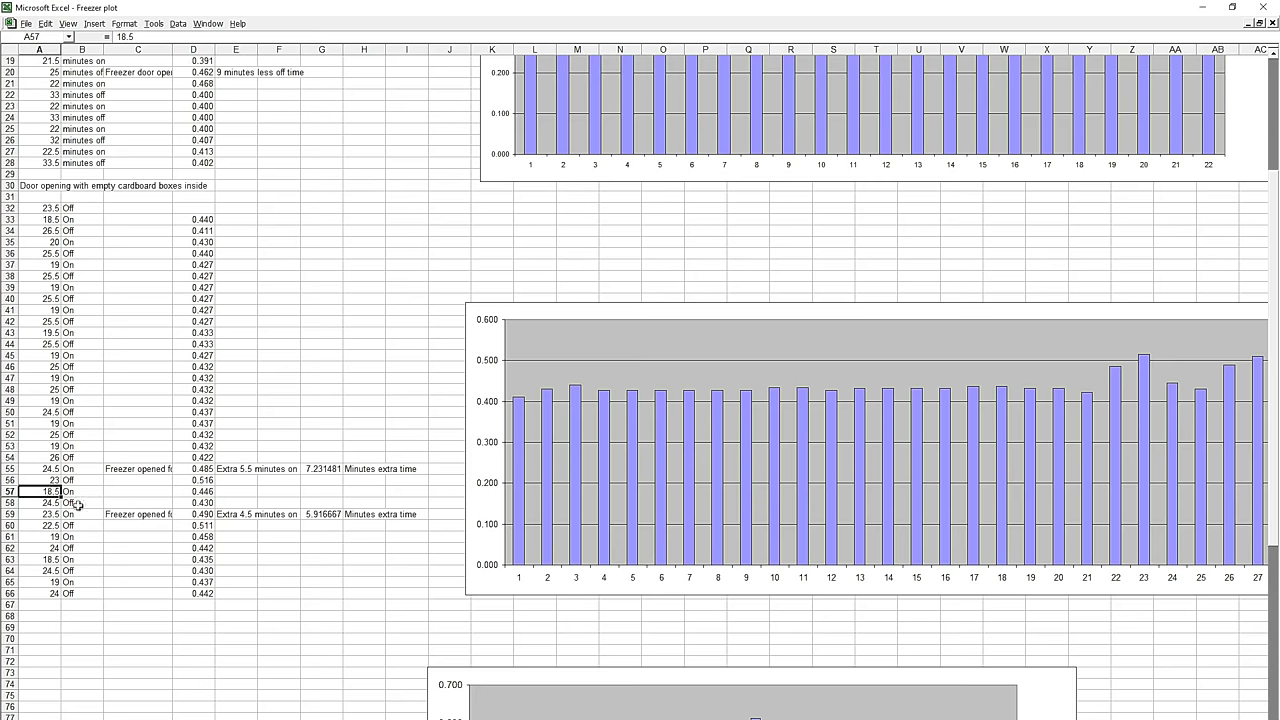
left_click(253, 469)
left_click(243, 516)
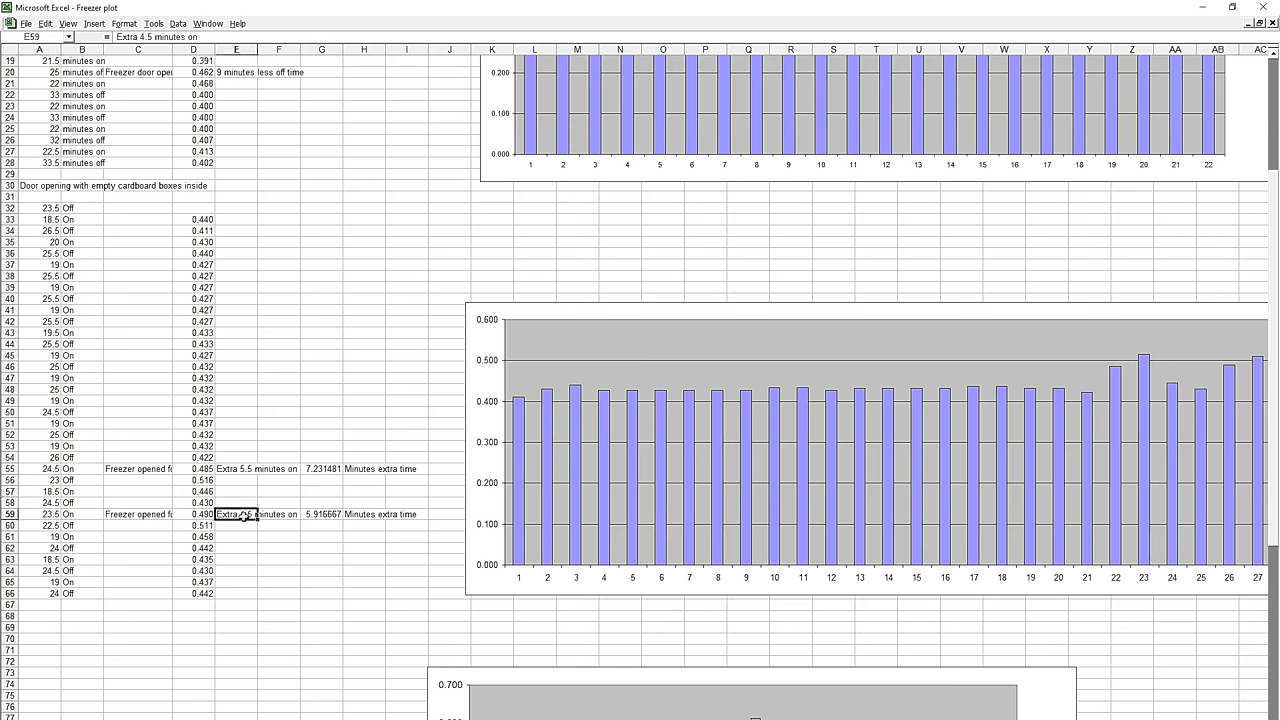
left_click(322, 468)
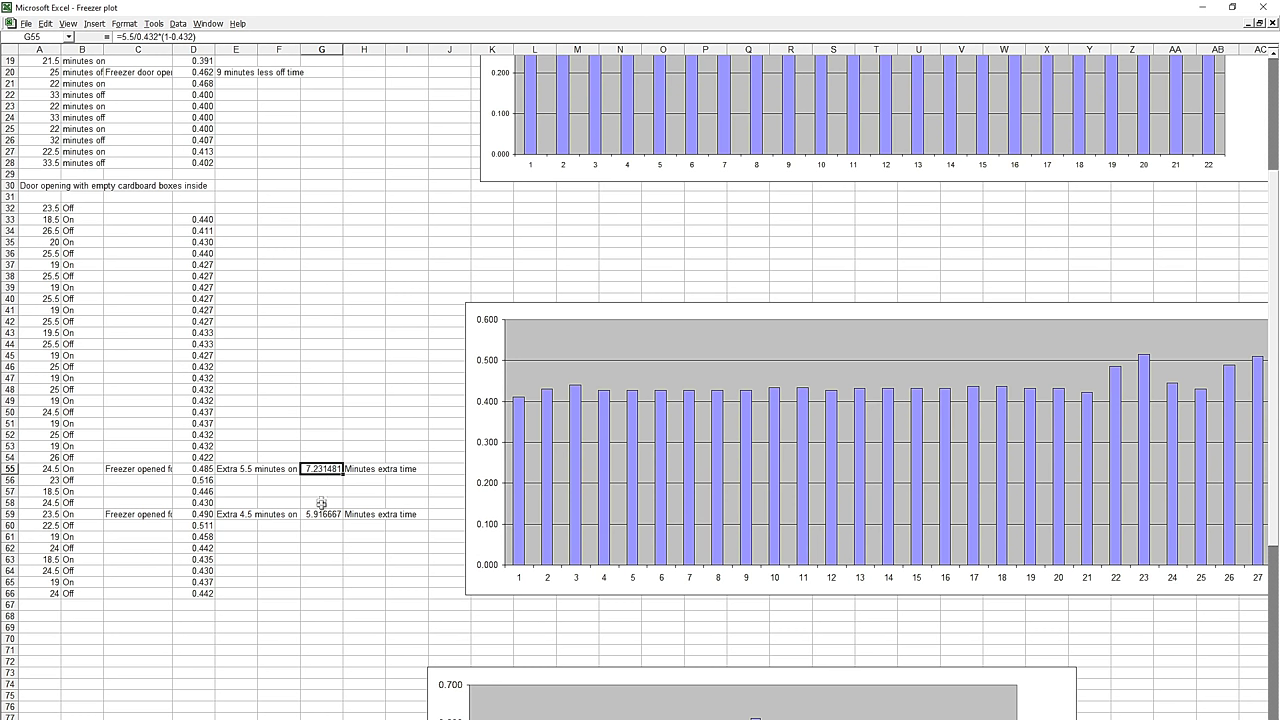
left_click(318, 516)
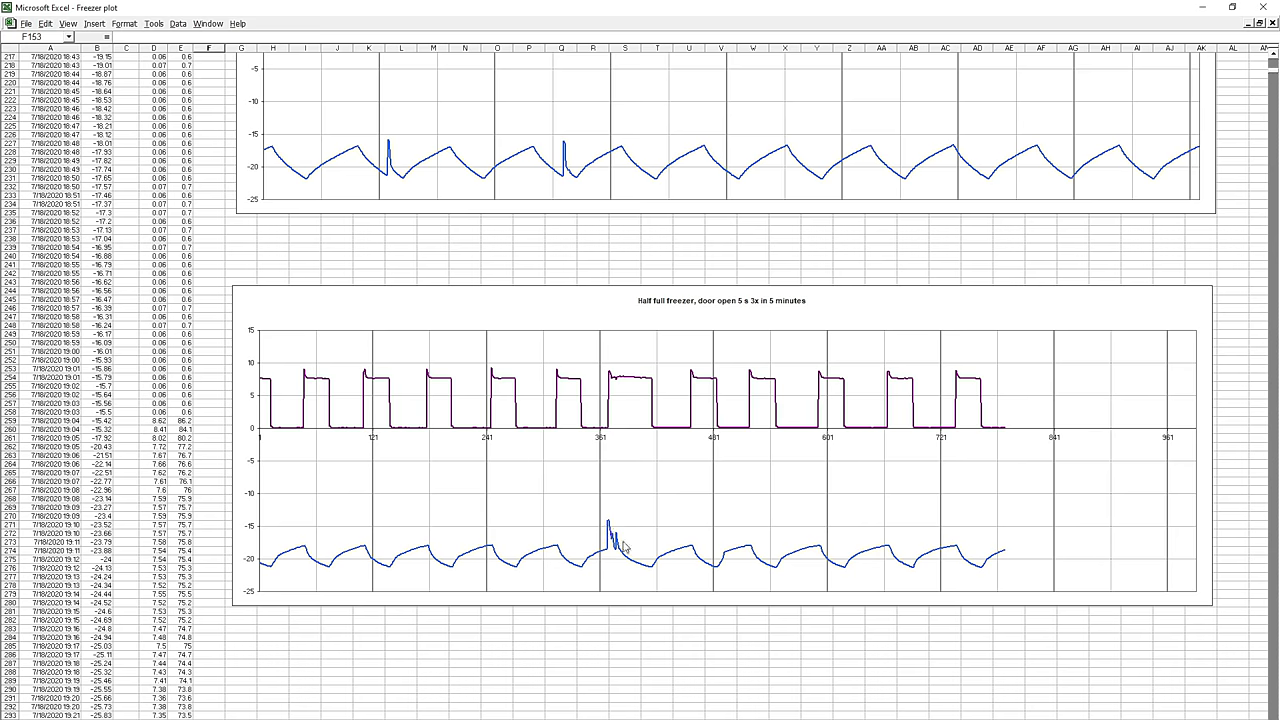
Examine the half full freezer chart with three door openings and the matching highlighted off-times in A88 and A90
mouse_move(620, 557)
scroll(694, 374, "down", 10)
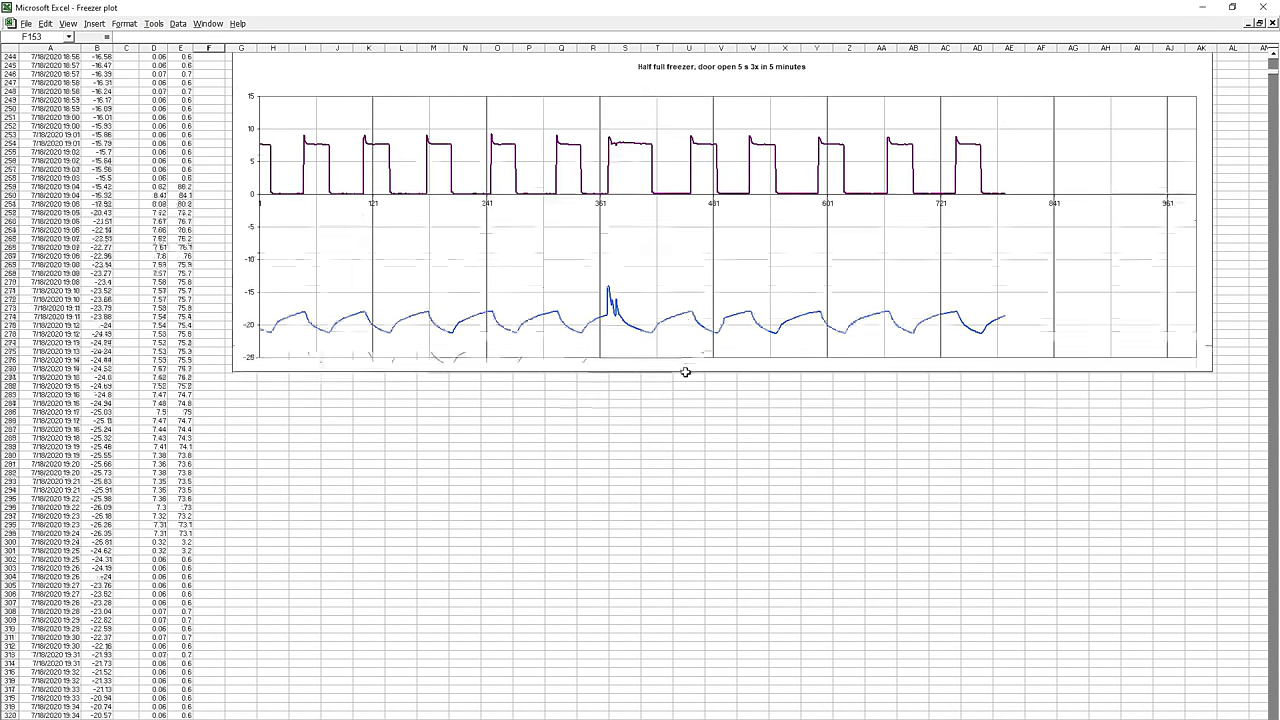
key("ctrl+Page_Down")
scroll(231, 488, "down", 8)
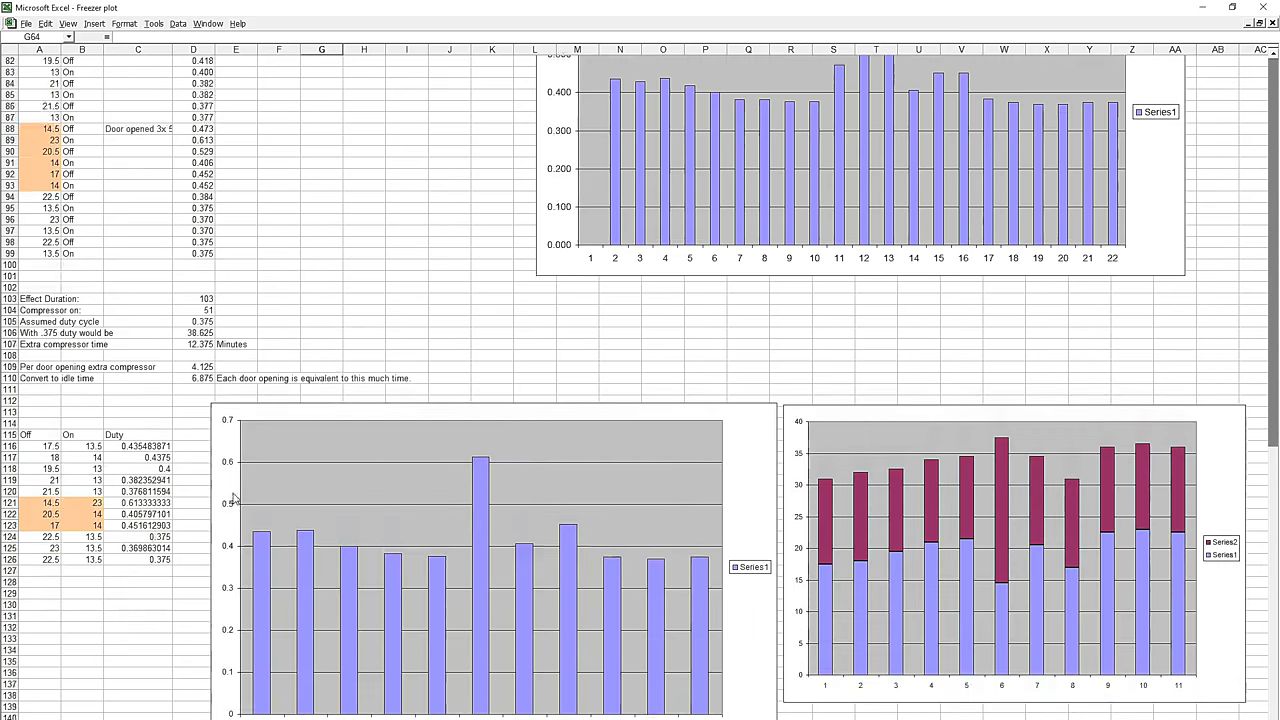
scroll(145, 301, "up", 11)
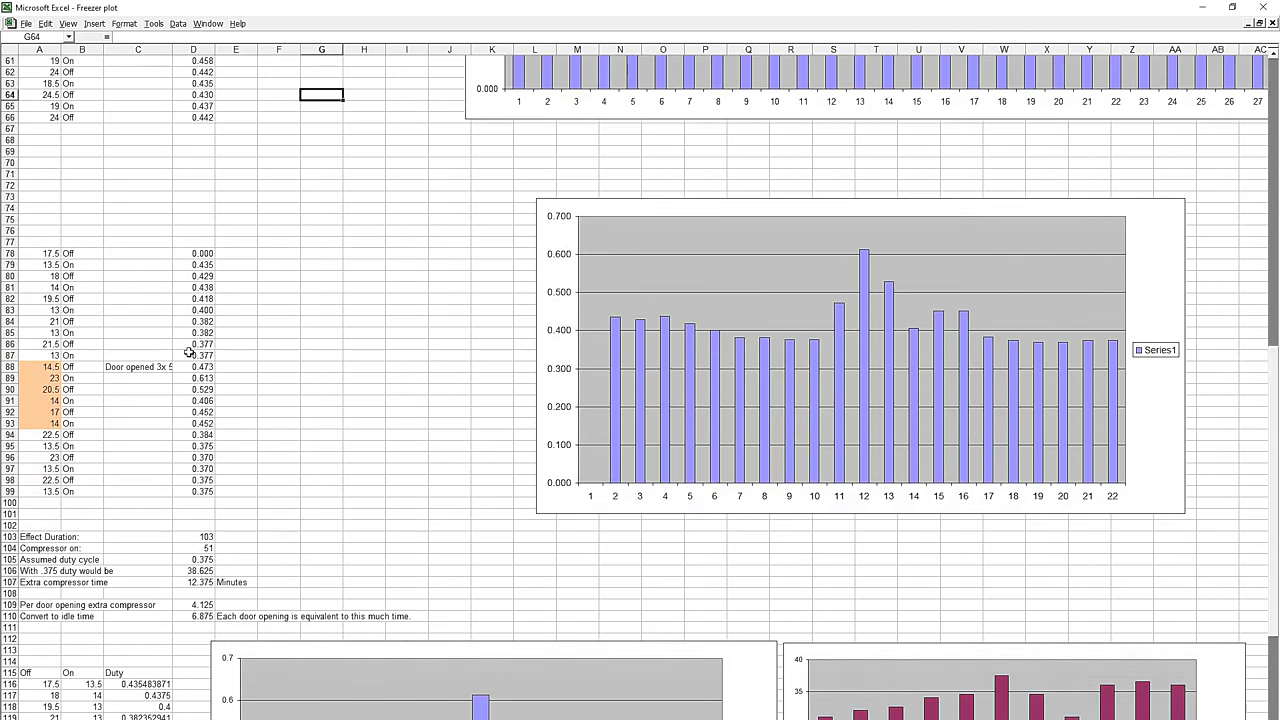
left_click(62, 367)
left_click(61, 390)
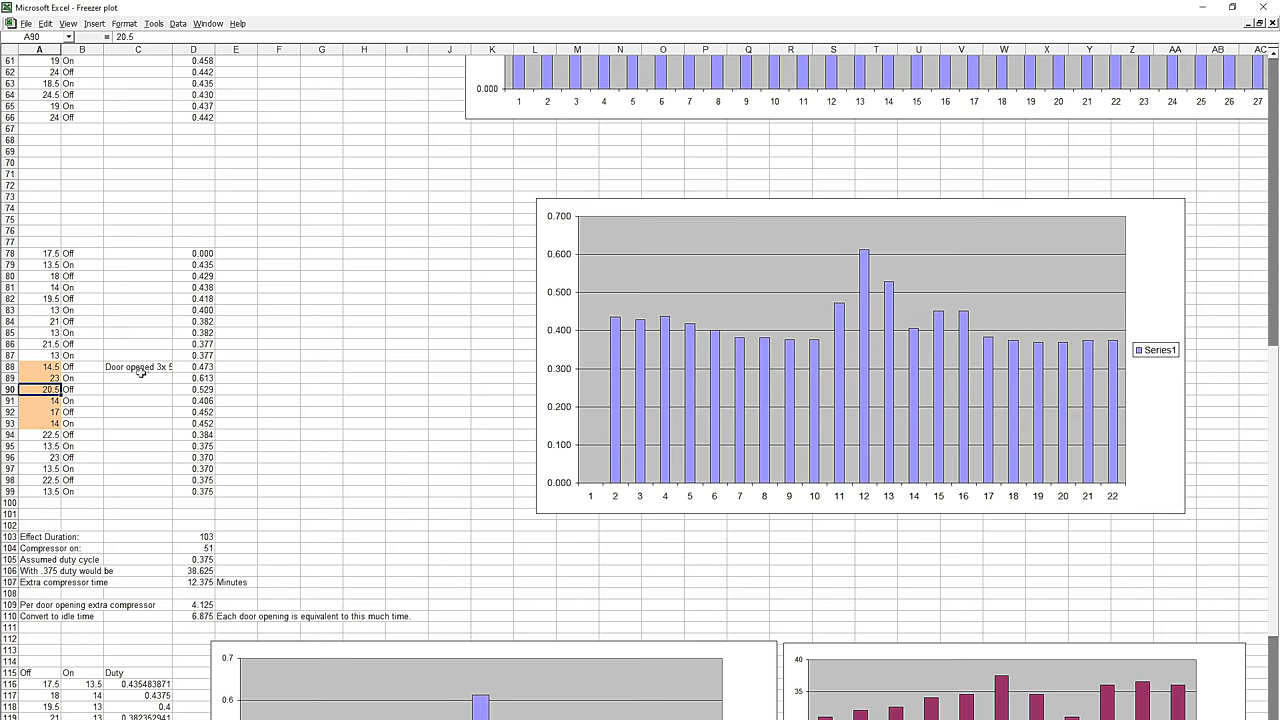
Check the idle-time conversion per door opening in D110 and compare it with the cardboard-box extra times in G55 and G59
scroll(186, 360, "down", 9)
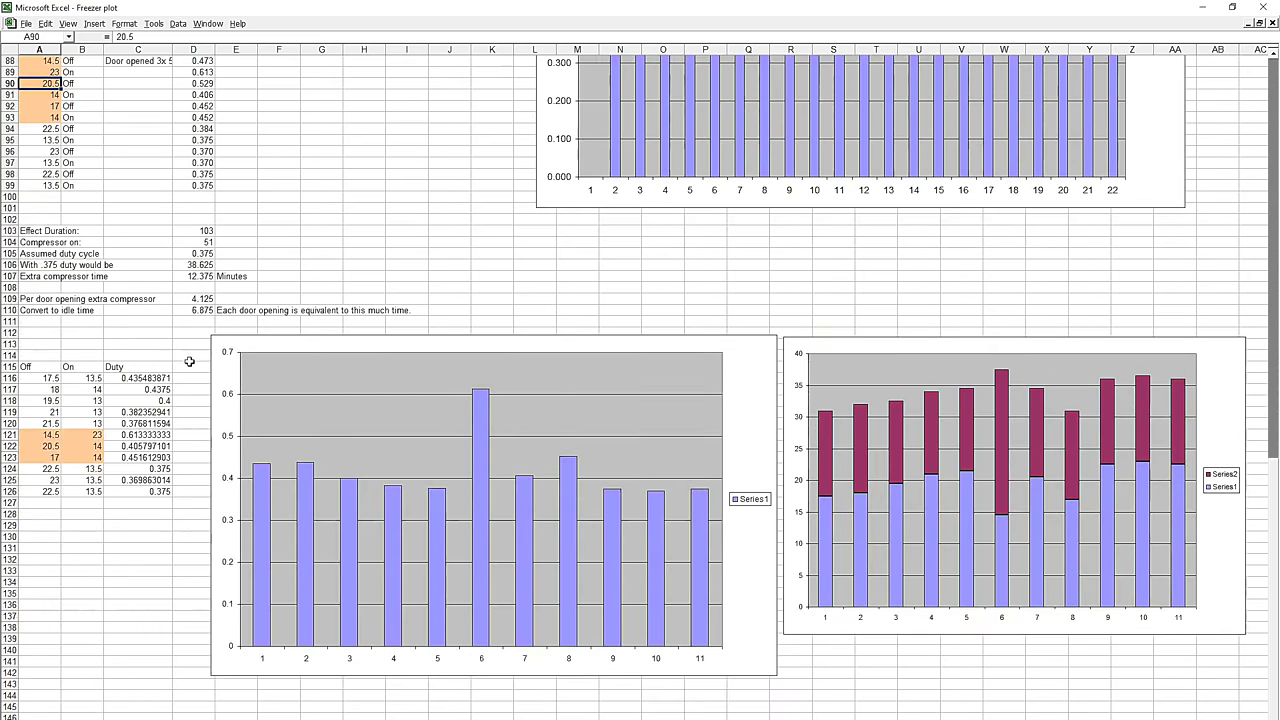
scroll(186, 360, "up", 3)
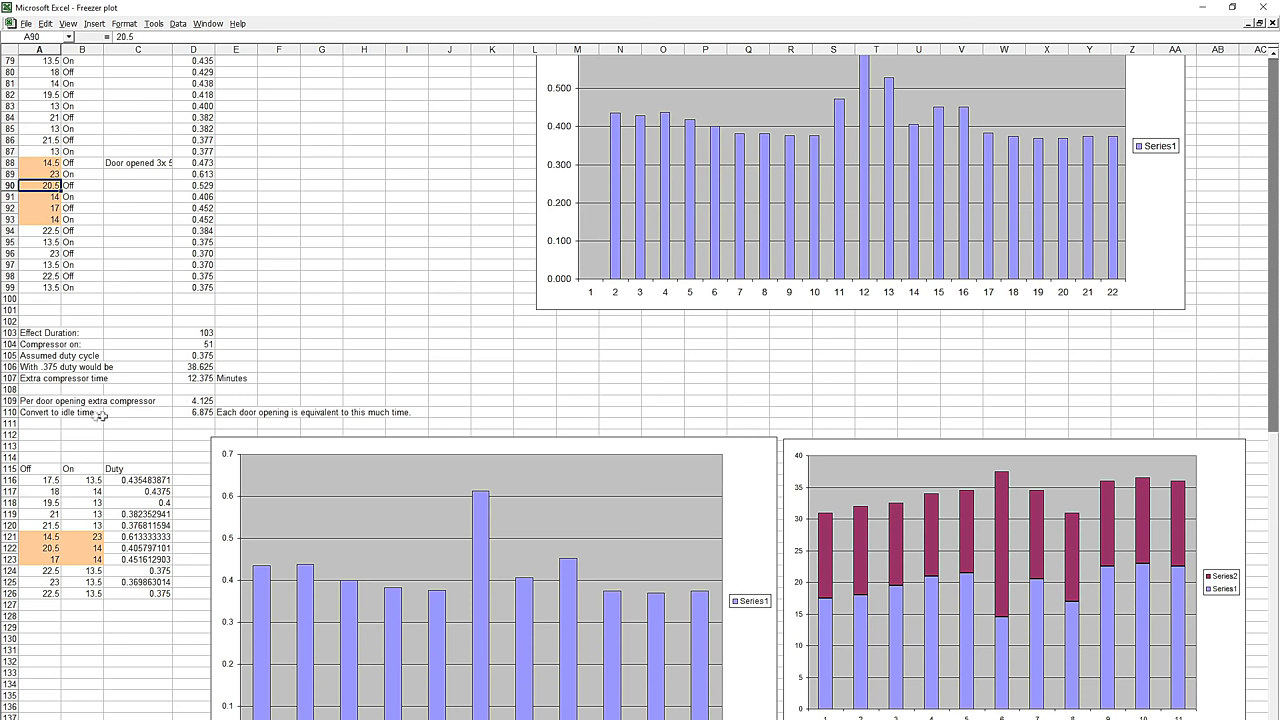
left_click(202, 411)
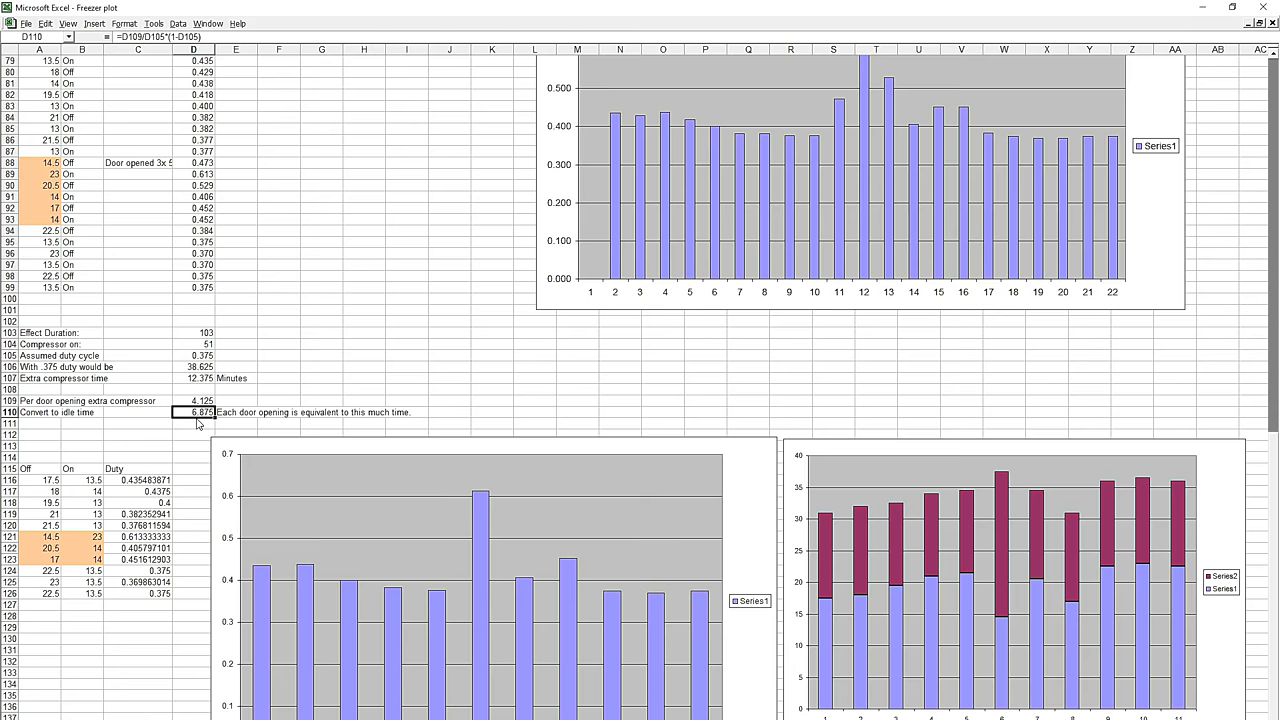
scroll(210, 425, "up", 13)
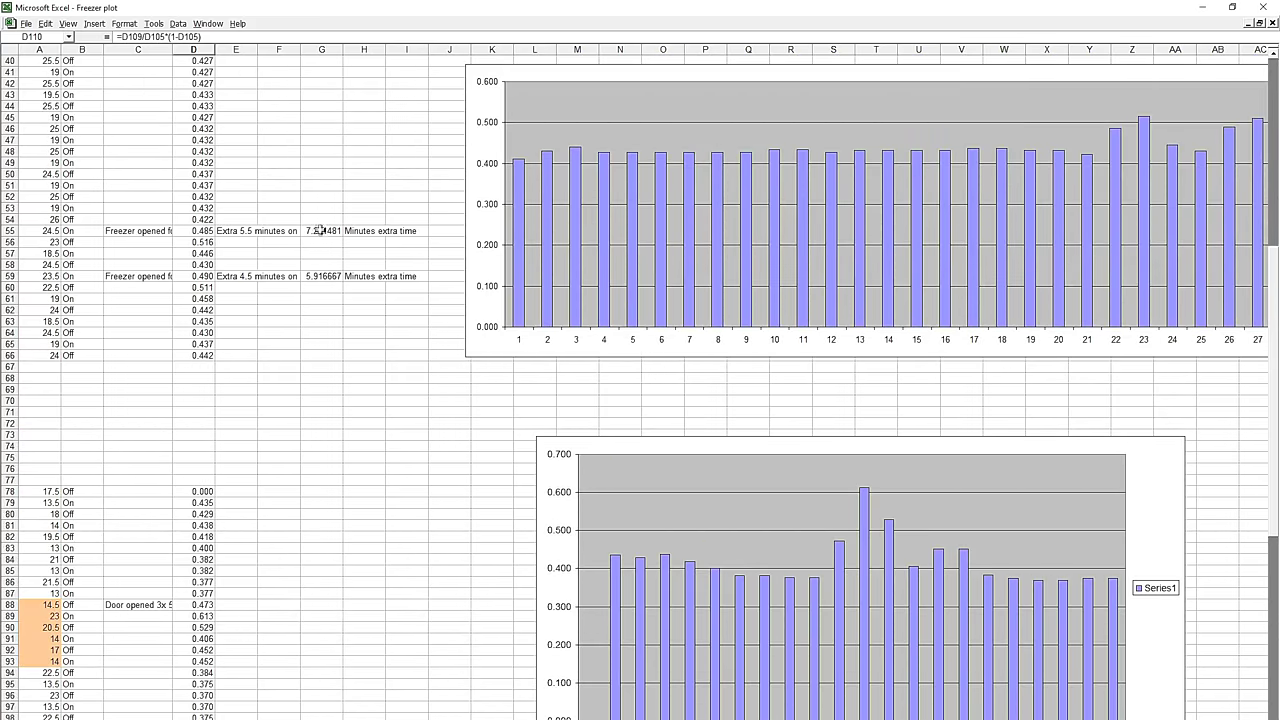
scroll(366, 334, "down", 6)
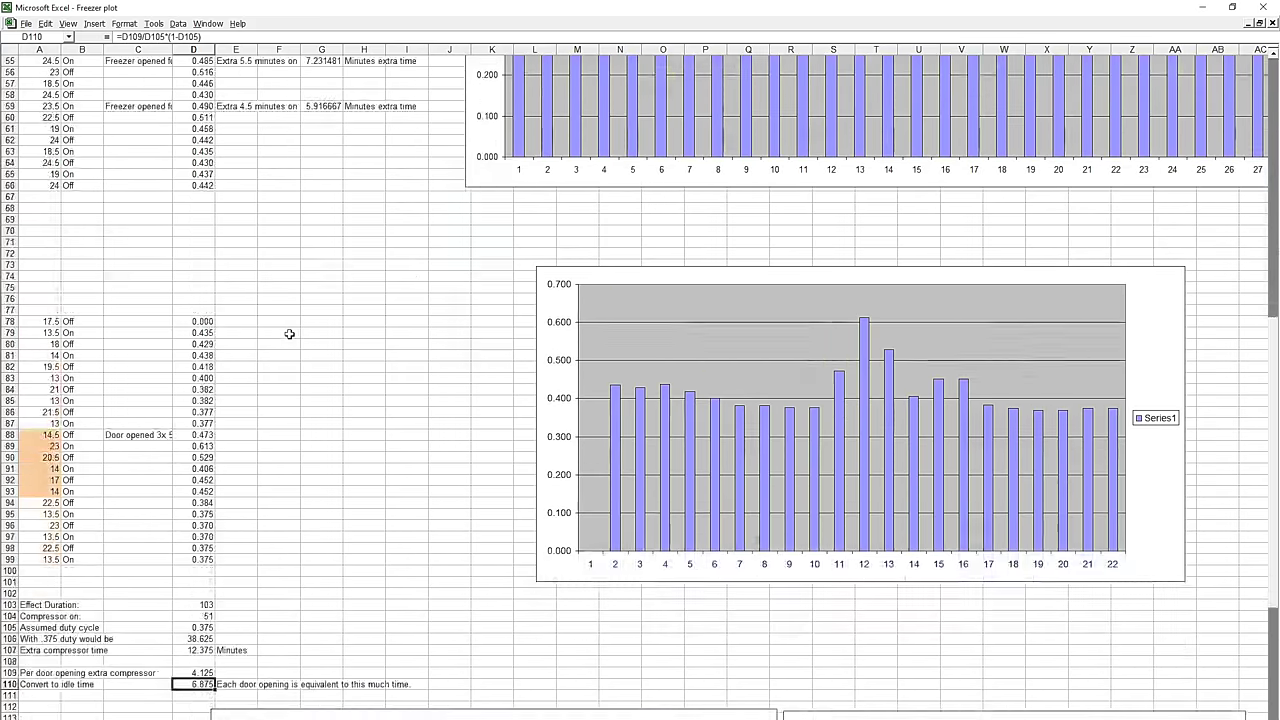